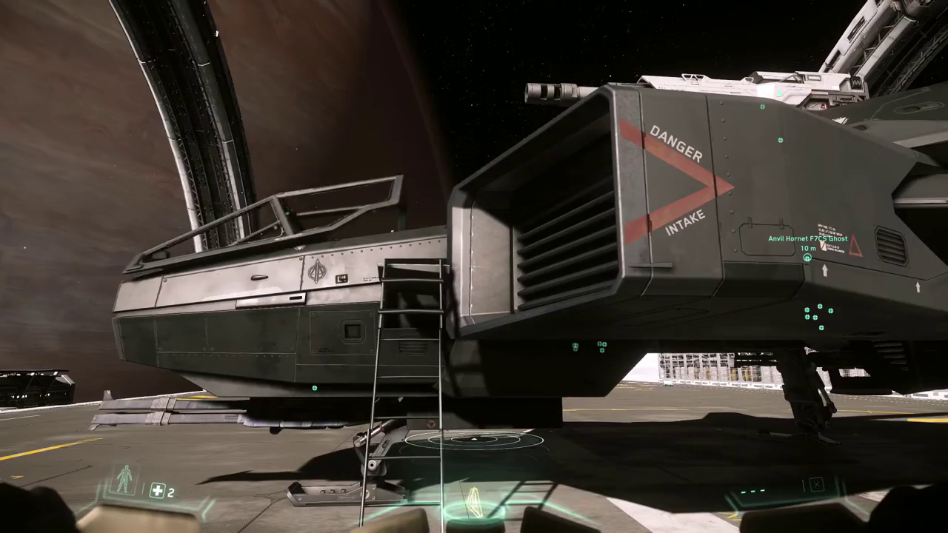
Step: Climb into the Hornet F7CS Ghost's cockpit and switch to the third-person chase camera
key("f")
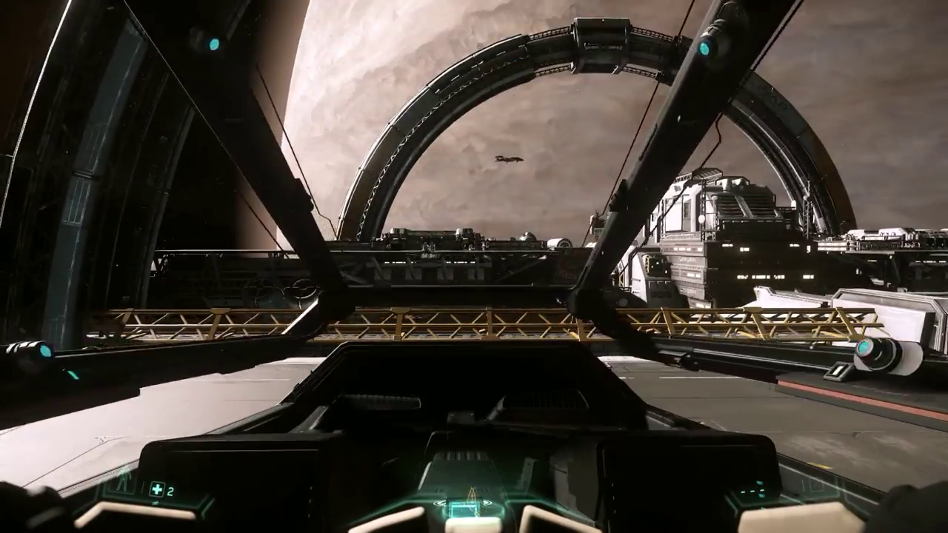
key("F4")
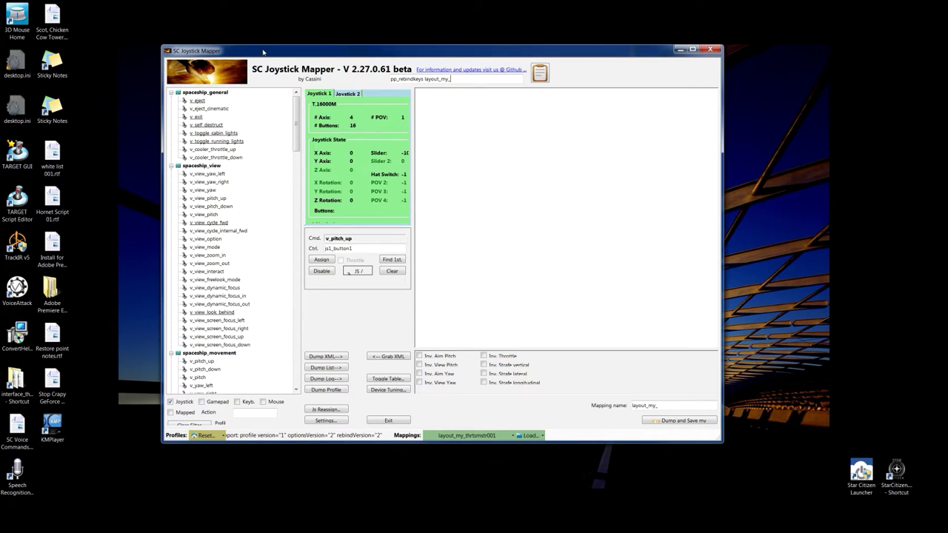
left_click_drag(264, 52, 249, 37)
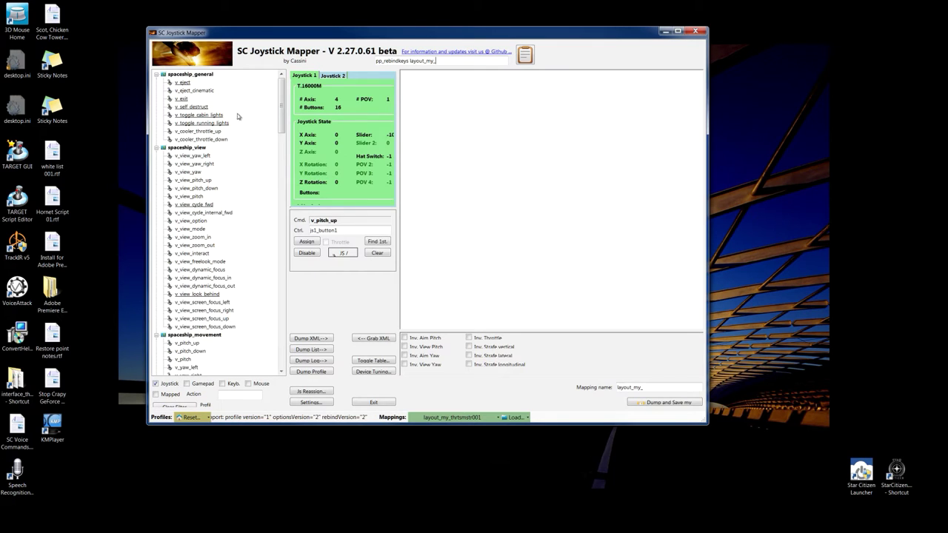
mouse_move(282, 107)
left_mouse_down()
mouse_move(280, 342)
mouse_move(274, 100)
mouse_move(267, 340)
mouse_move(271, 100)
left_mouse_up()
left_click(329, 76)
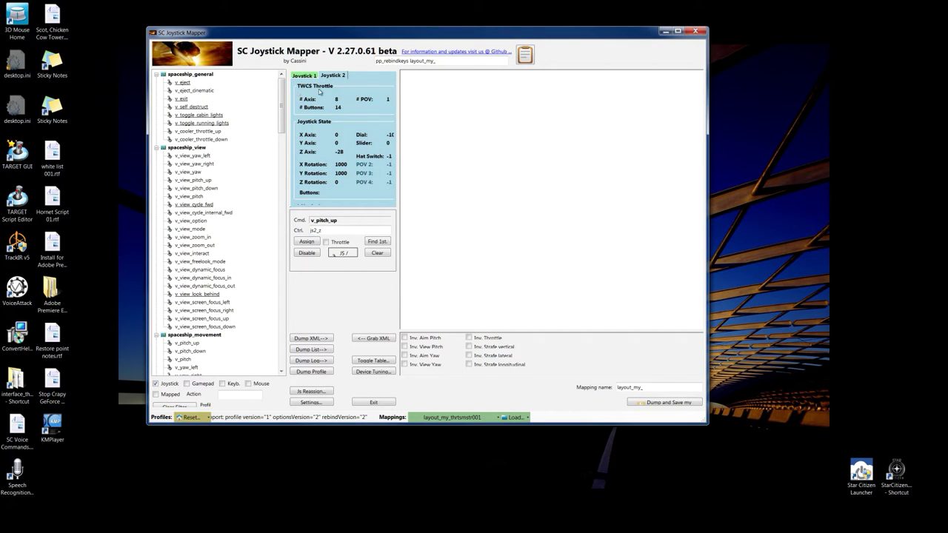
left_click(299, 77)
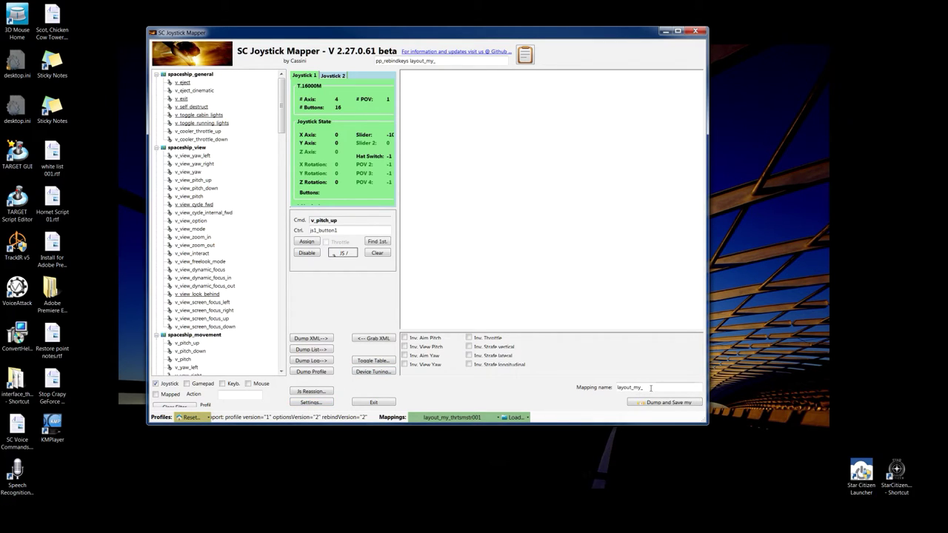
Step: Name the mapping layout_my_demo02 and open the mapper's Settings dialog
left_click(660, 387)
type("demo9")
key("BackSpace")
type("demo02")
left_click(311, 403)
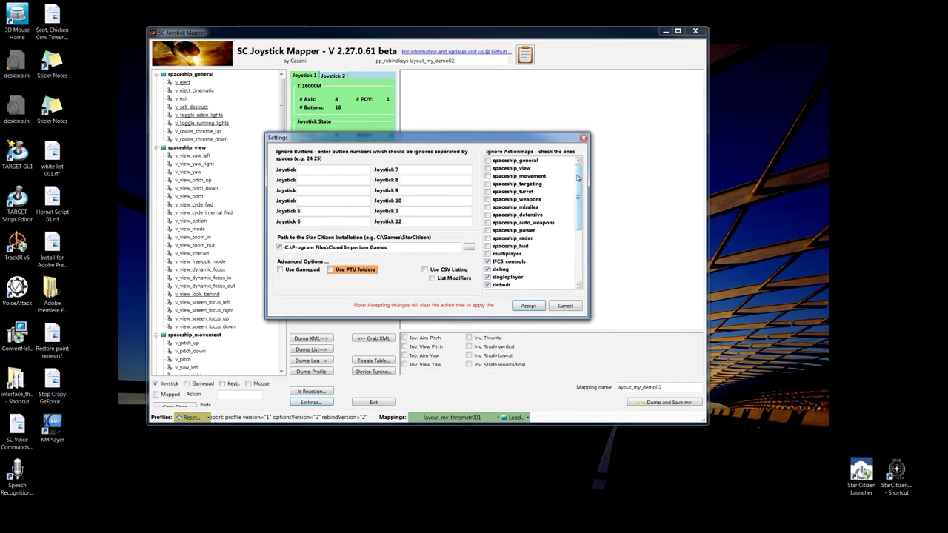
Step: Scroll through the Ignore Actionmaps list, then accept and close the settings
left_click_drag(582, 184, 584, 254)
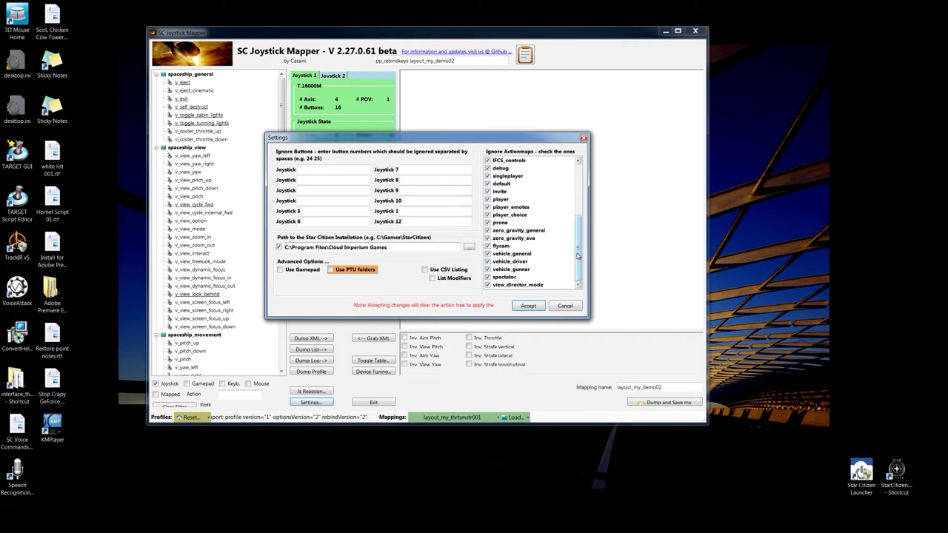
left_click_drag(577, 254, 566, 189)
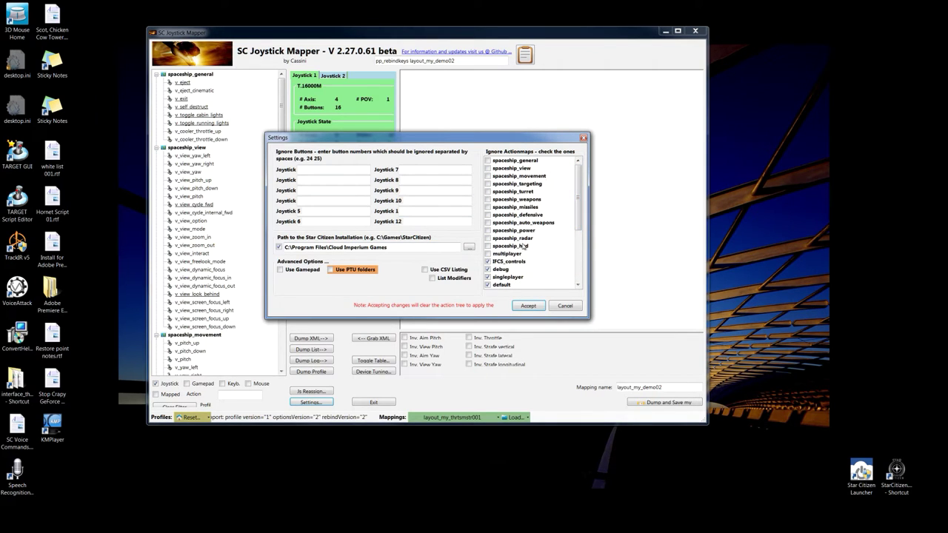
left_click_drag(577, 217, 565, 278)
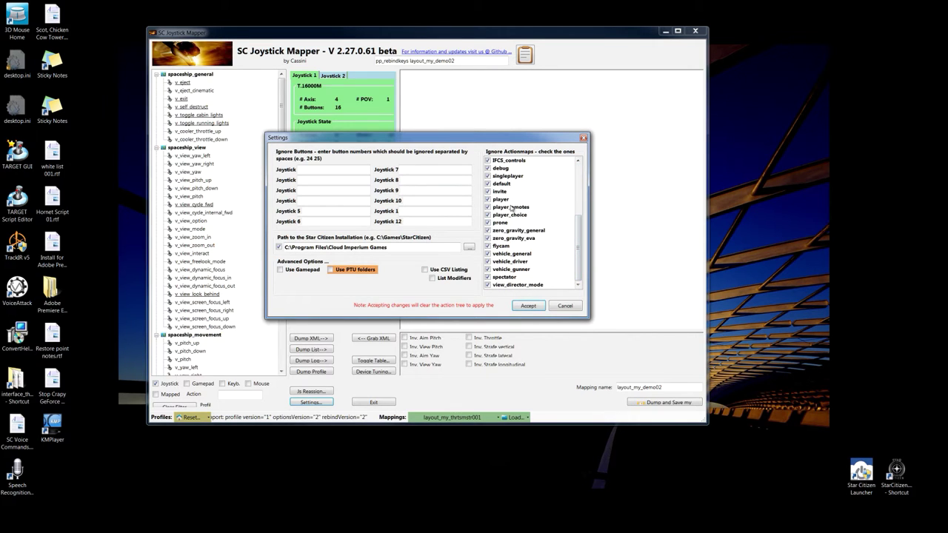
left_click_drag(581, 254, 571, 184)
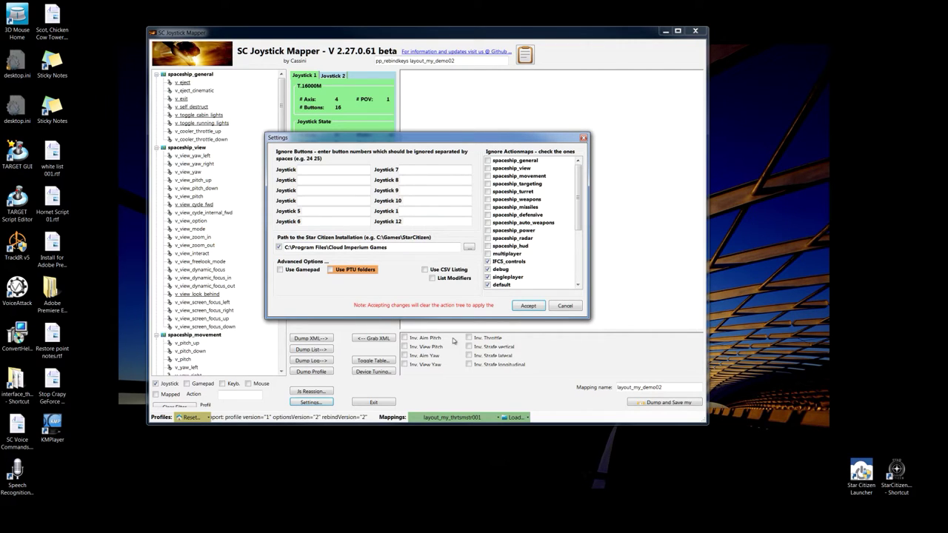
left_click(535, 306)
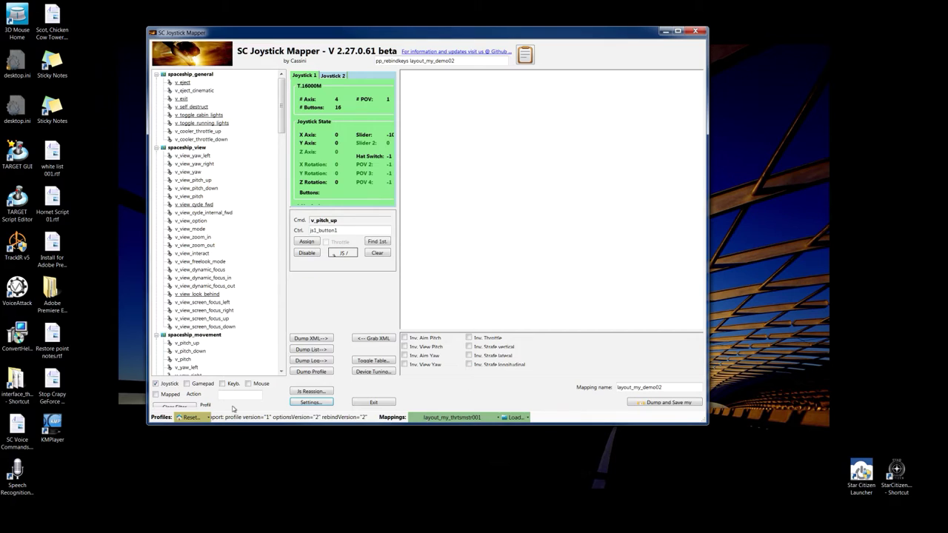
Step: Collapse the action tree to the spaceship_movement group
scroll(262, 386, "down", 15)
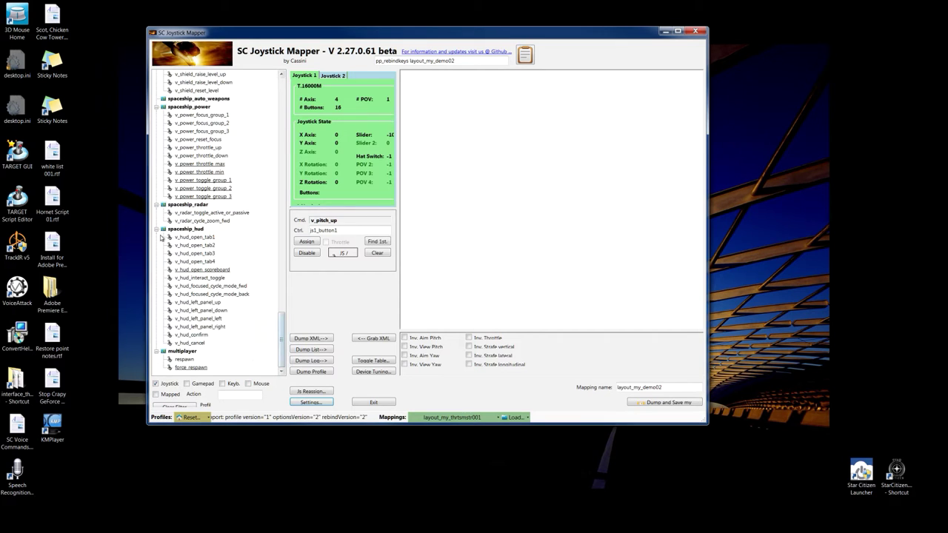
left_click_drag(279, 342, 291, 124)
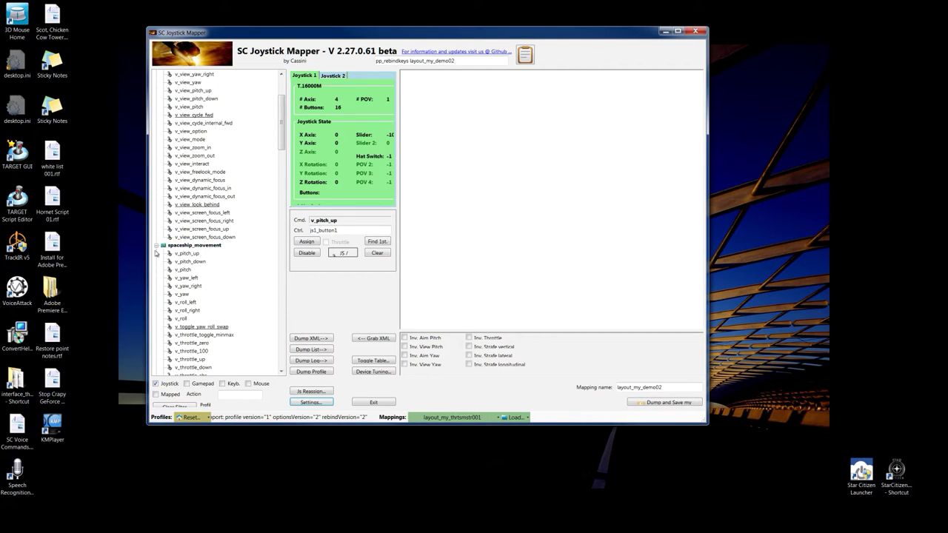
right_click(189, 247)
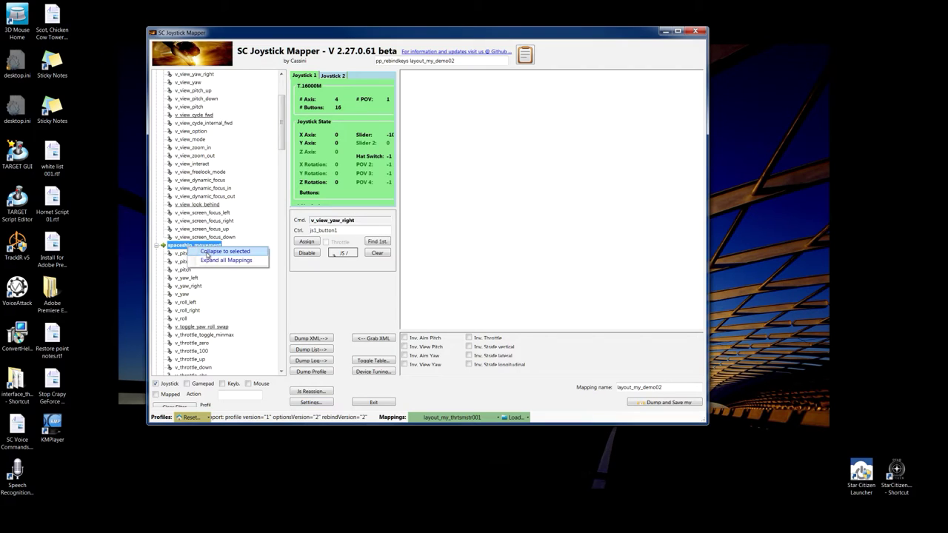
left_click(209, 252)
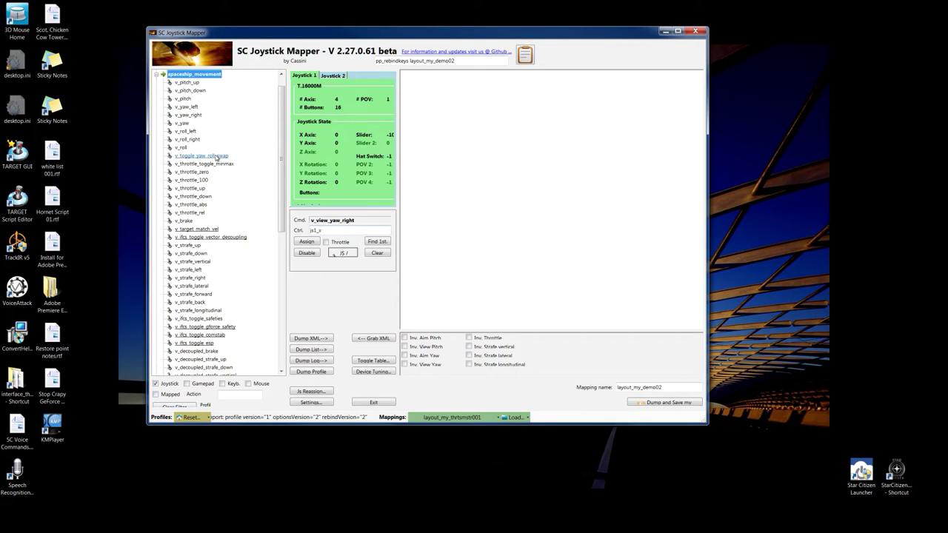
Step: Bind the joystick's js1_x axis to v_yaw and v_decoupled_yaw
left_click(181, 124)
right_click(185, 124)
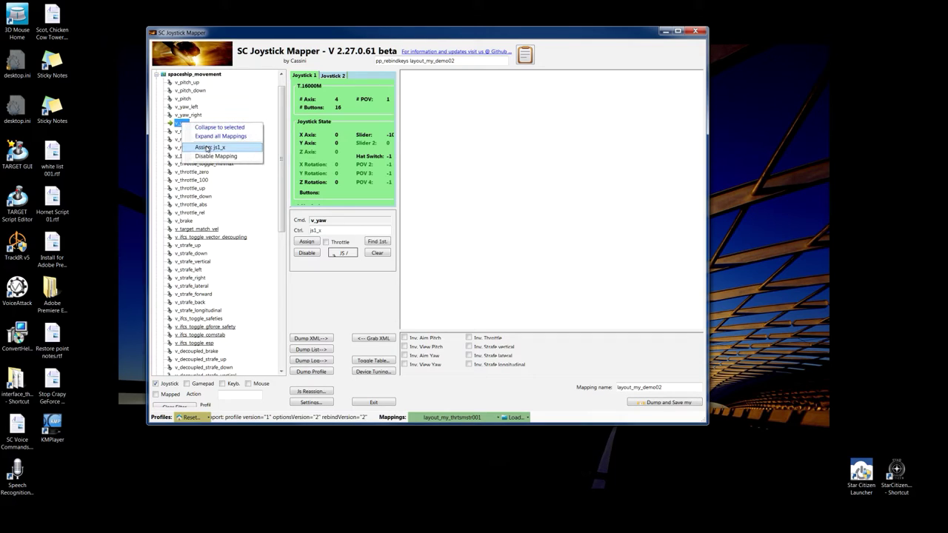
left_click(206, 146)
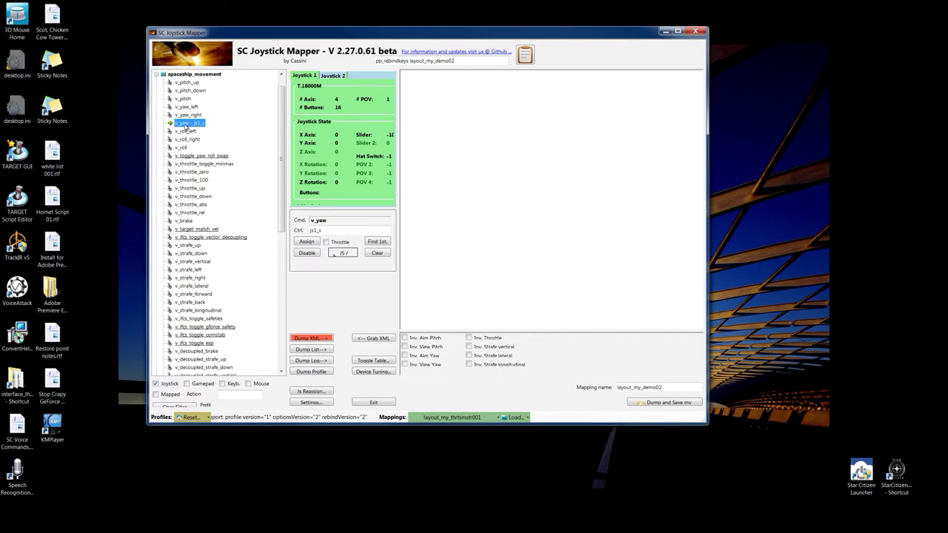
left_click(187, 139)
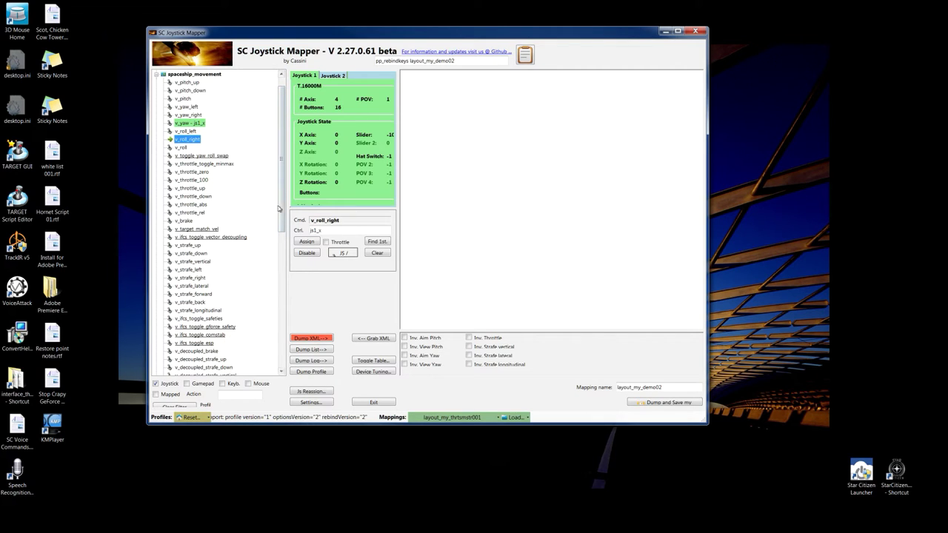
left_click_drag(280, 209, 280, 259)
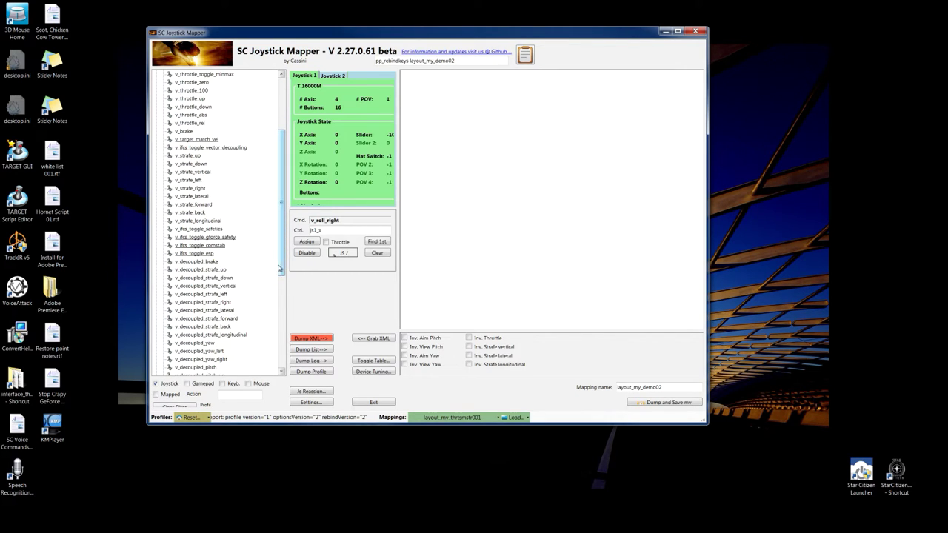
left_click(193, 345)
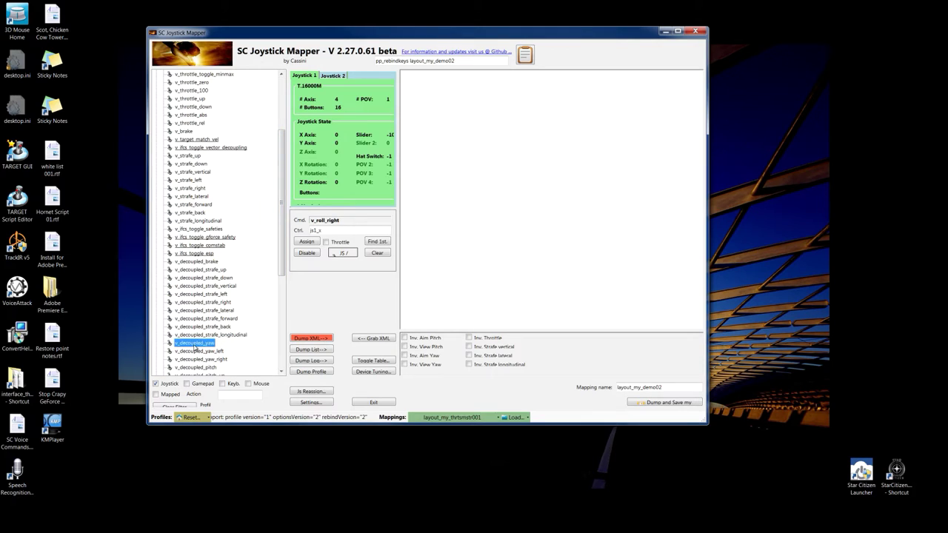
right_click(206, 348)
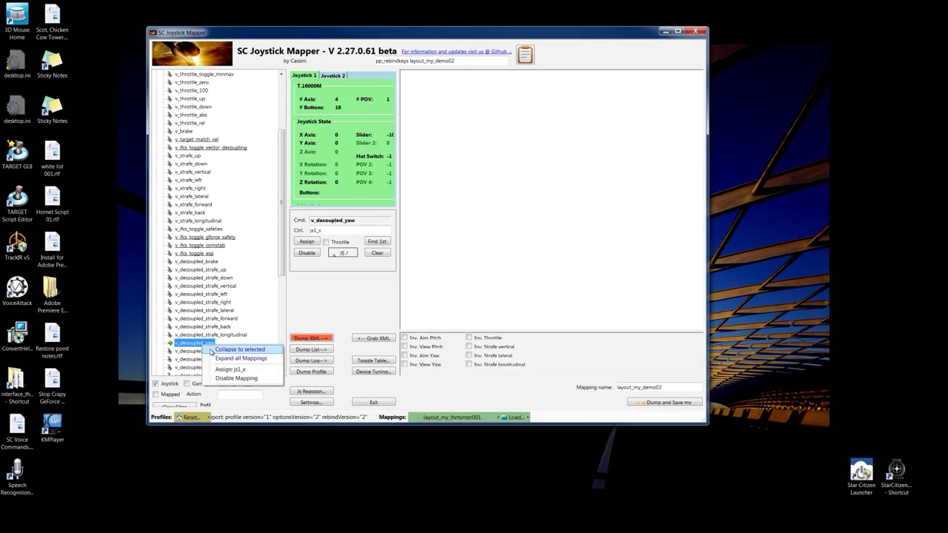
left_click(221, 369)
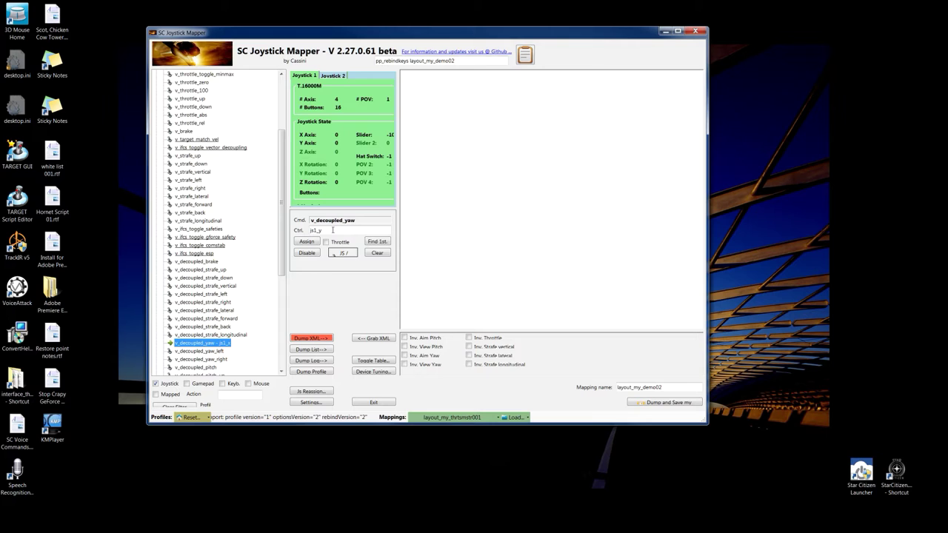
Step: Bind the joystick's js1_y axis to v_decoupled_pitch and v_pitch
right_click(214, 369)
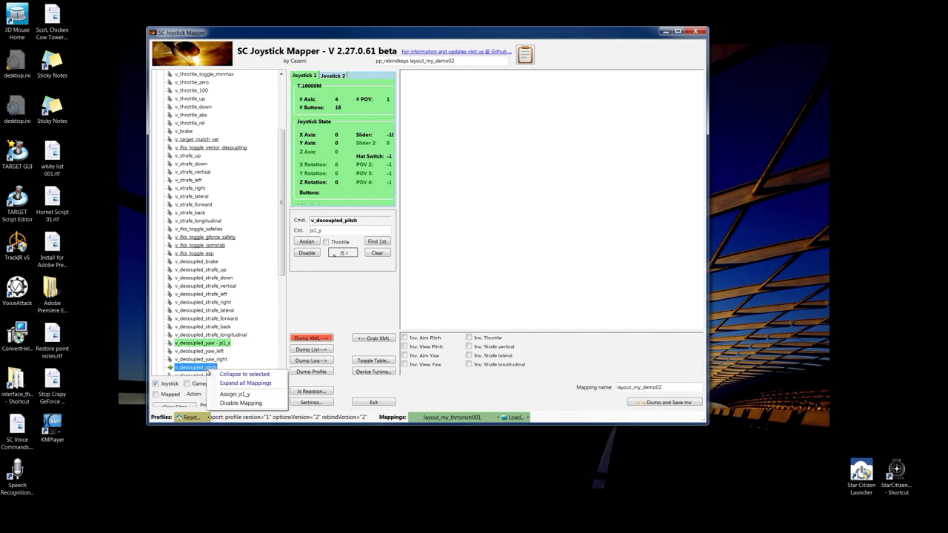
left_click(223, 395)
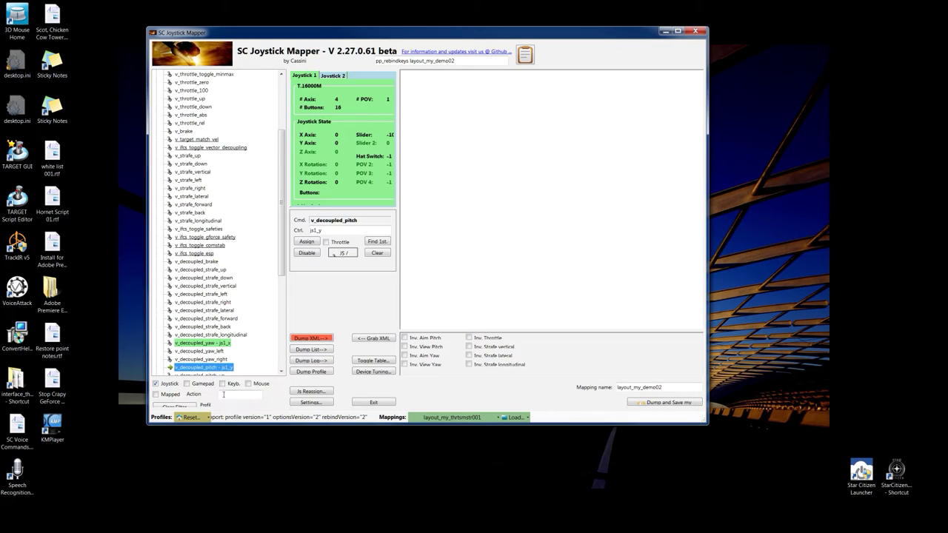
left_click(185, 360)
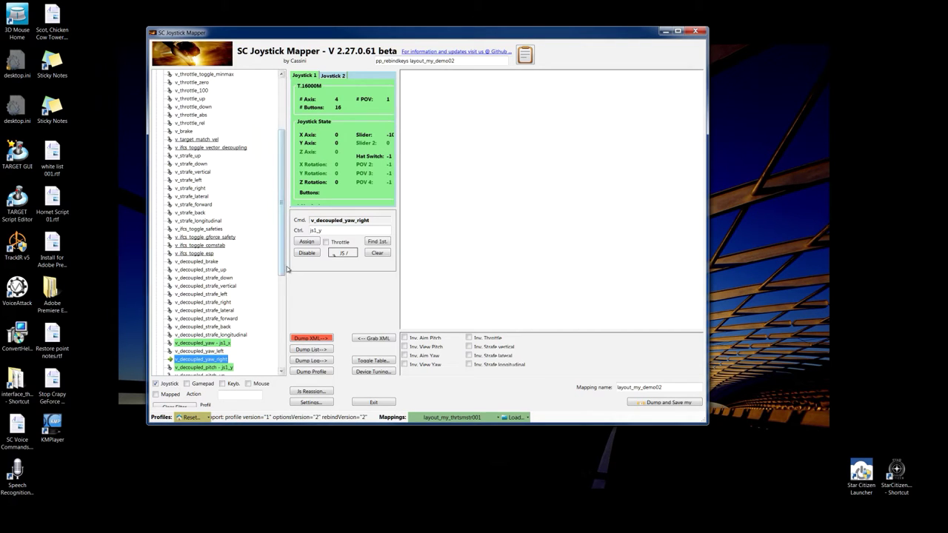
left_click_drag(286, 268, 281, 217)
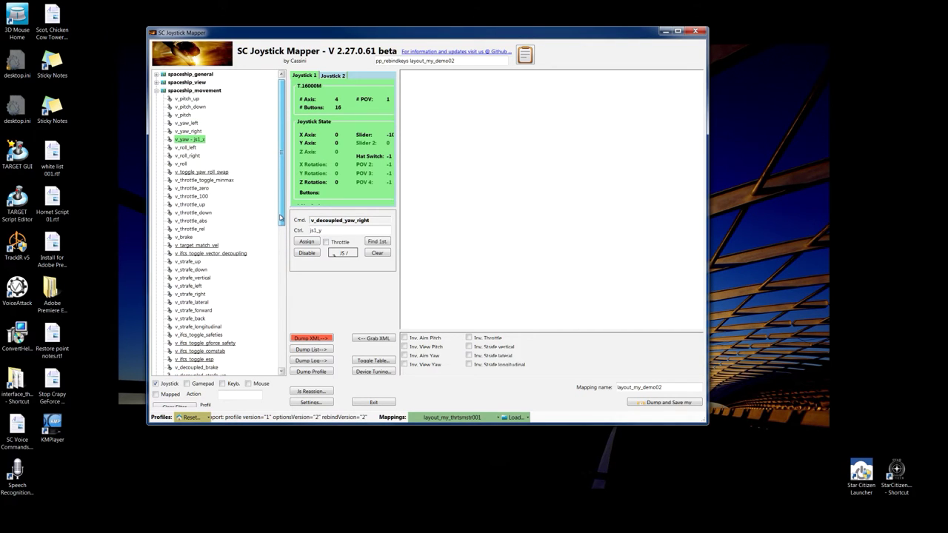
right_click(185, 115)
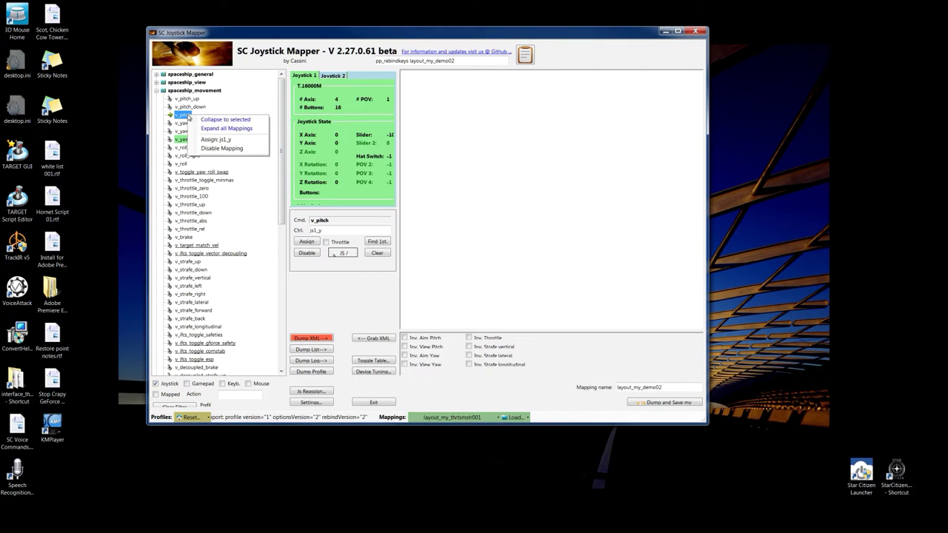
left_click(217, 139)
left_click(194, 197)
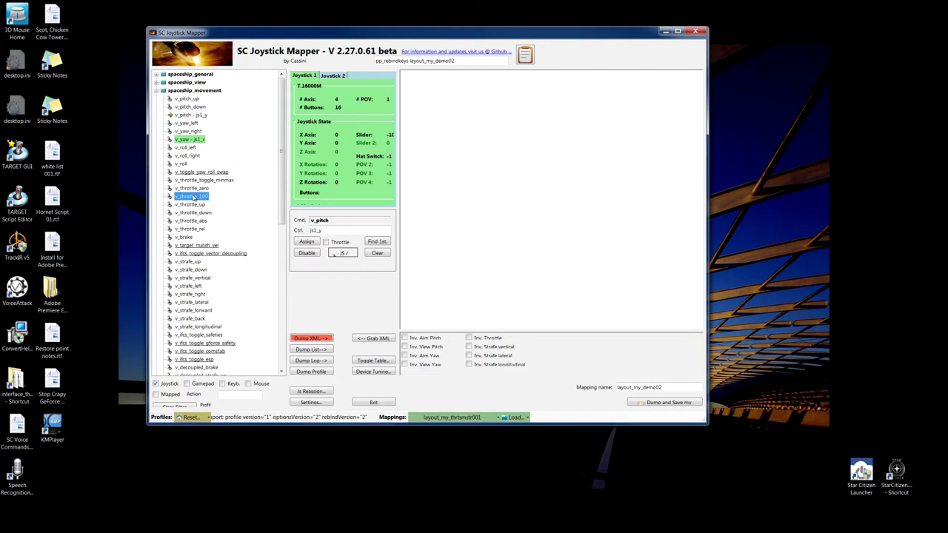
left_click_drag(284, 167, 282, 203)
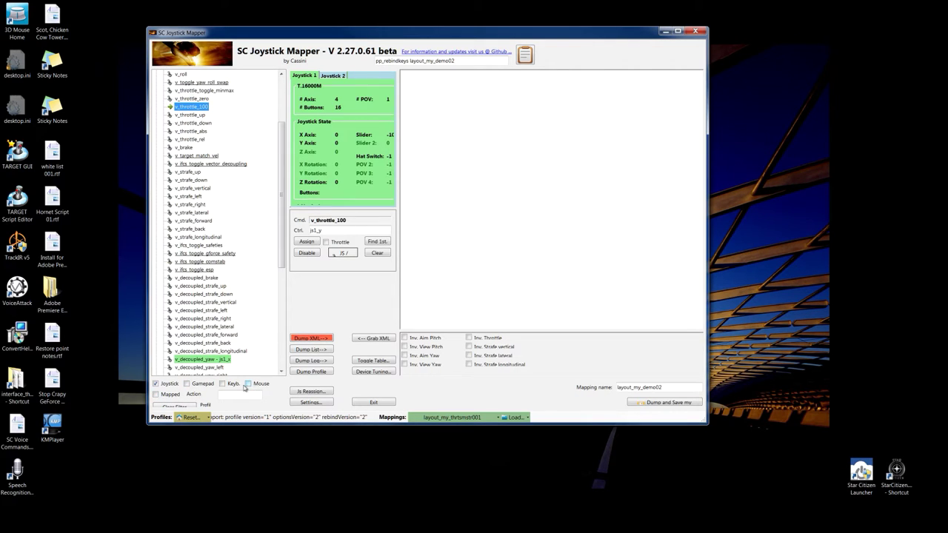
left_click(188, 384)
left_click(234, 386)
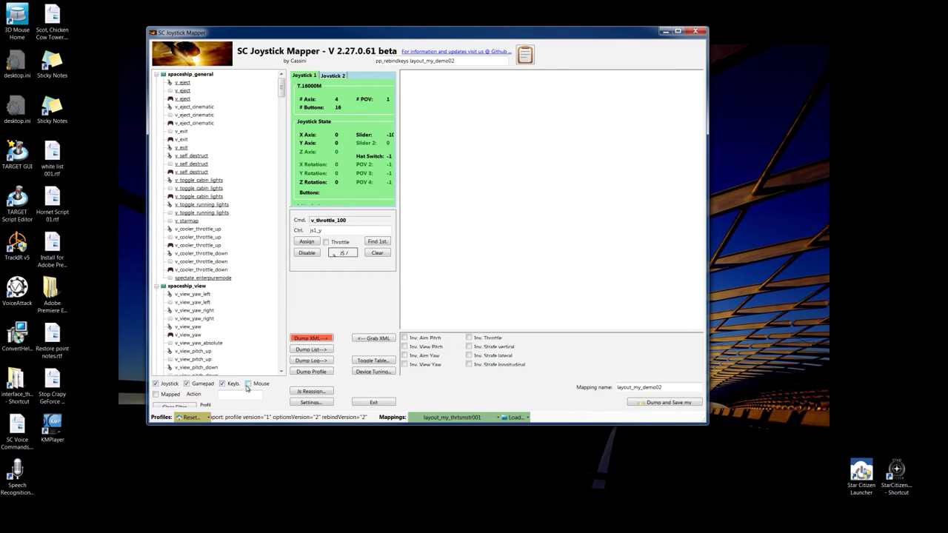
left_click(248, 384)
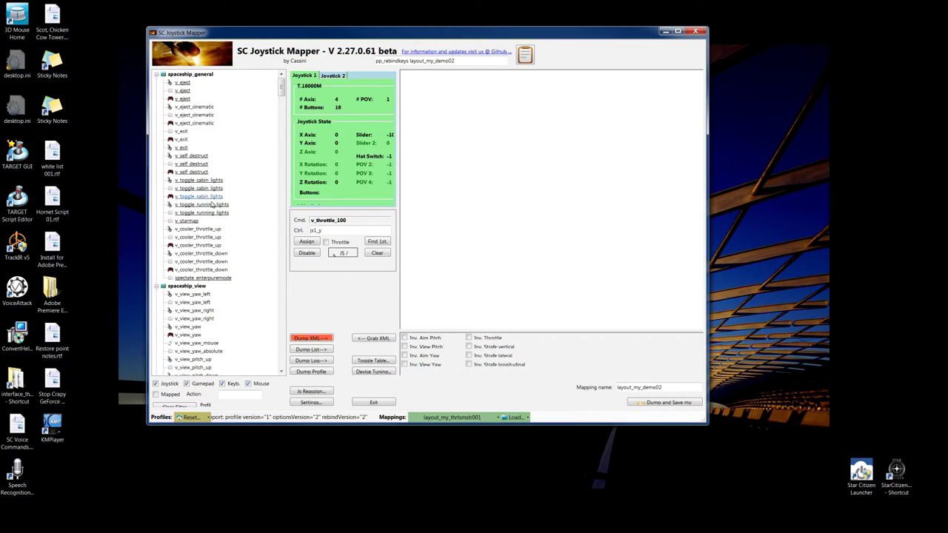
left_click(187, 384)
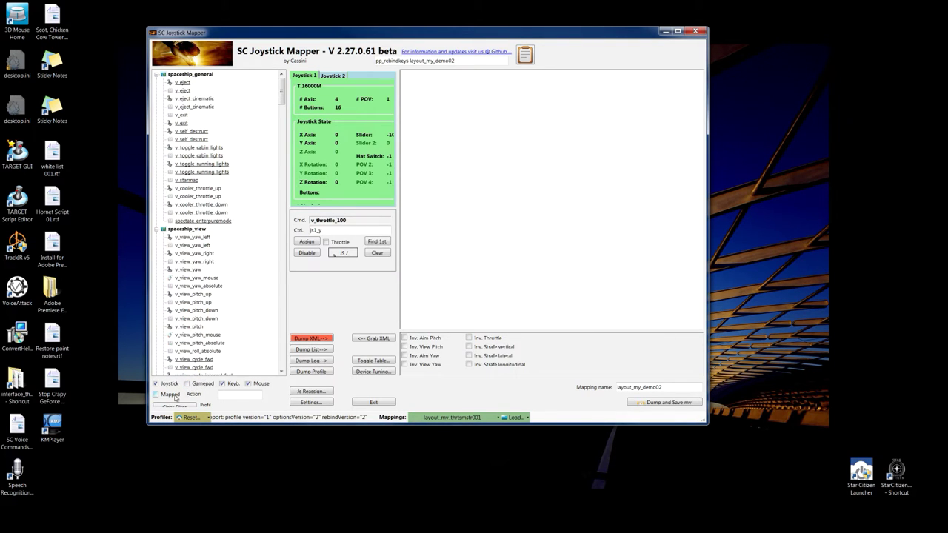
left_click(222, 384)
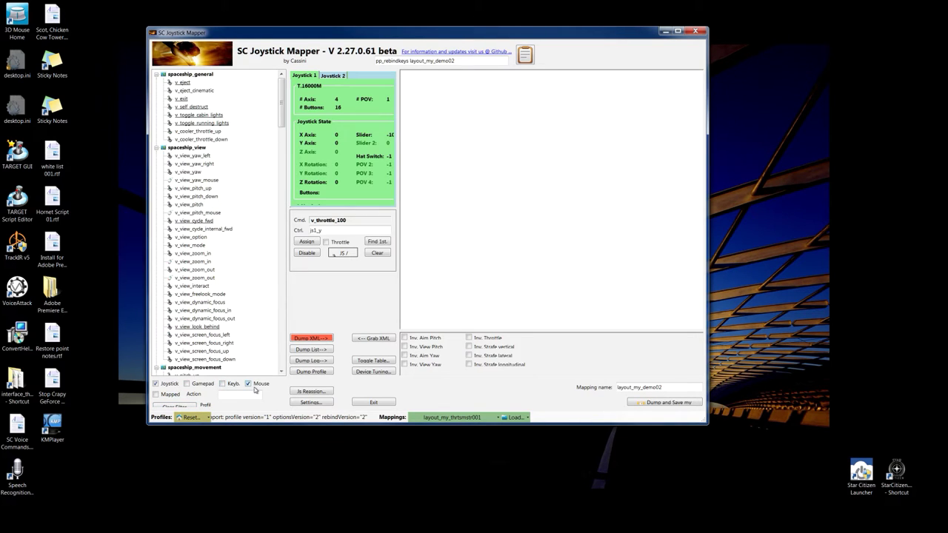
left_click(249, 383)
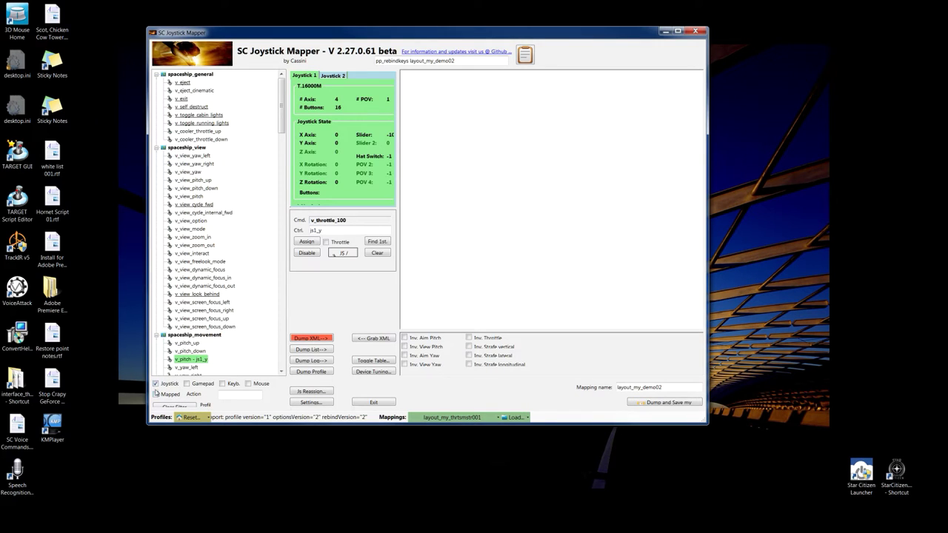
left_click(157, 394)
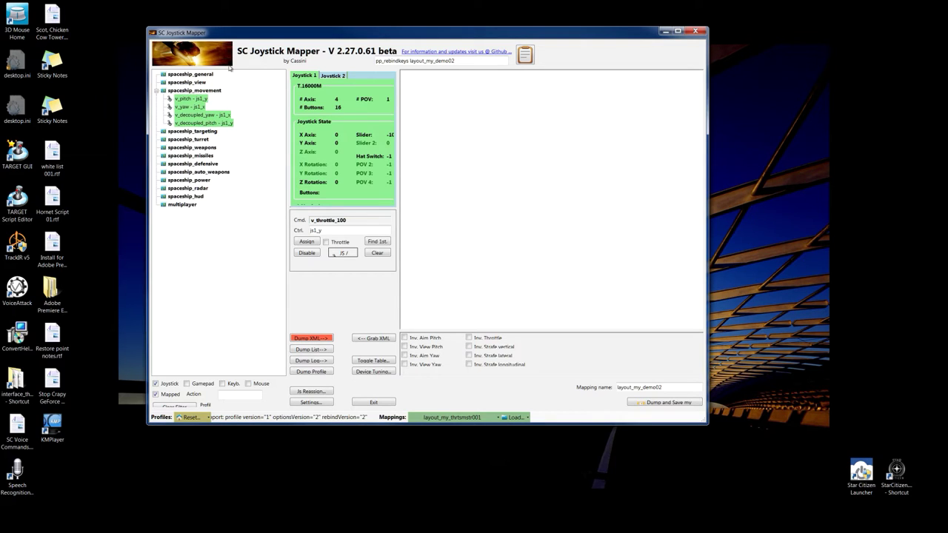
left_click(157, 395)
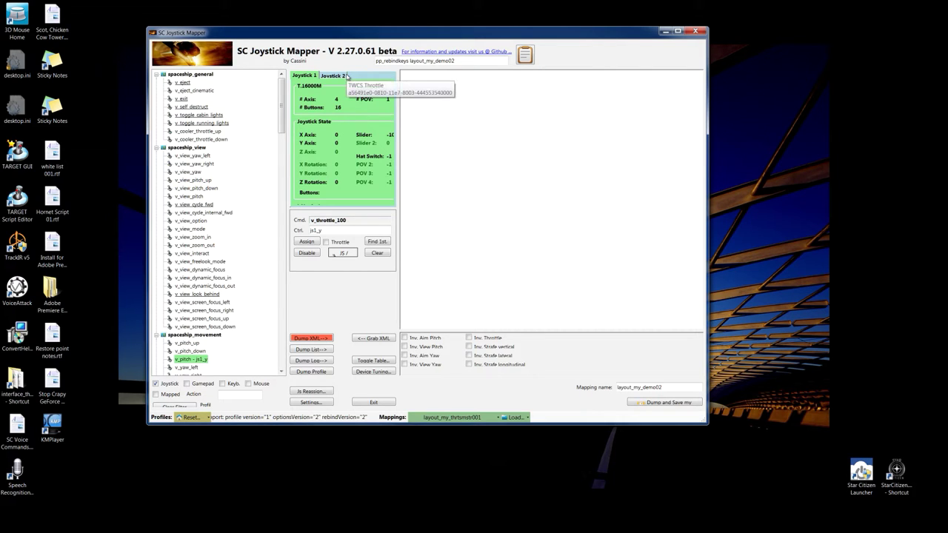
Step: Show the TWCS Throttle on the Joystick 2 tab and filter actions by 'str'
left_click(346, 76)
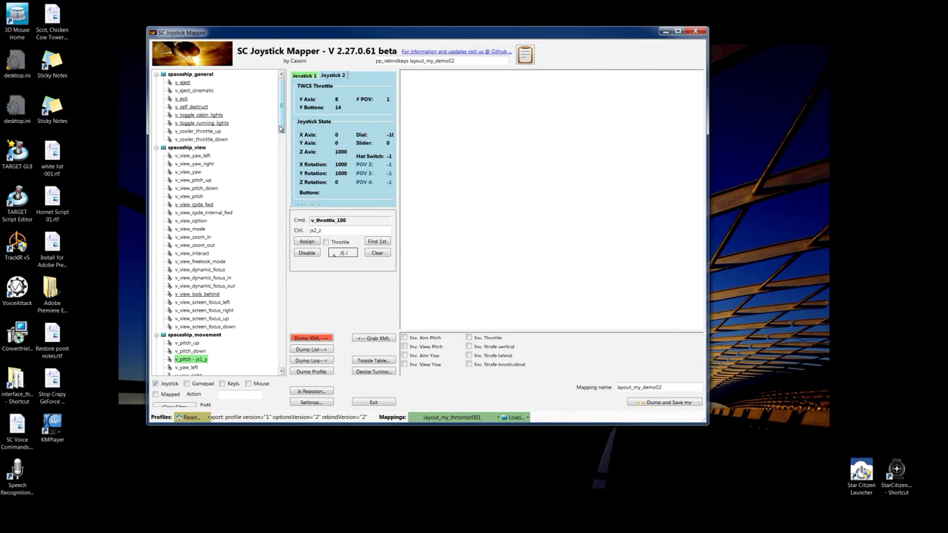
left_click_drag(281, 129, 275, 116)
left_click(239, 394)
type("str")
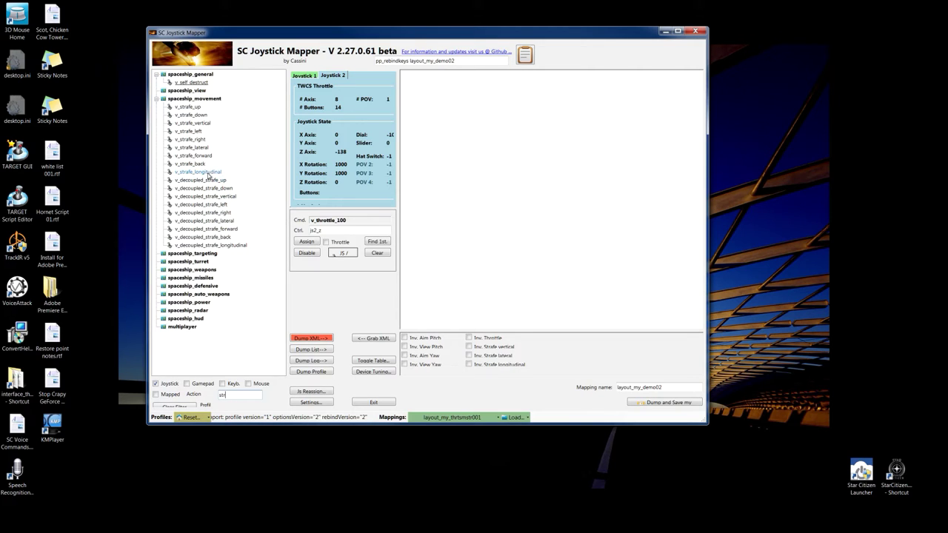
Step: Bind js2_z to v_strafe_longitudinal and v_decoupled_strafe_longitudinal
right_click(214, 175)
left_click(237, 198)
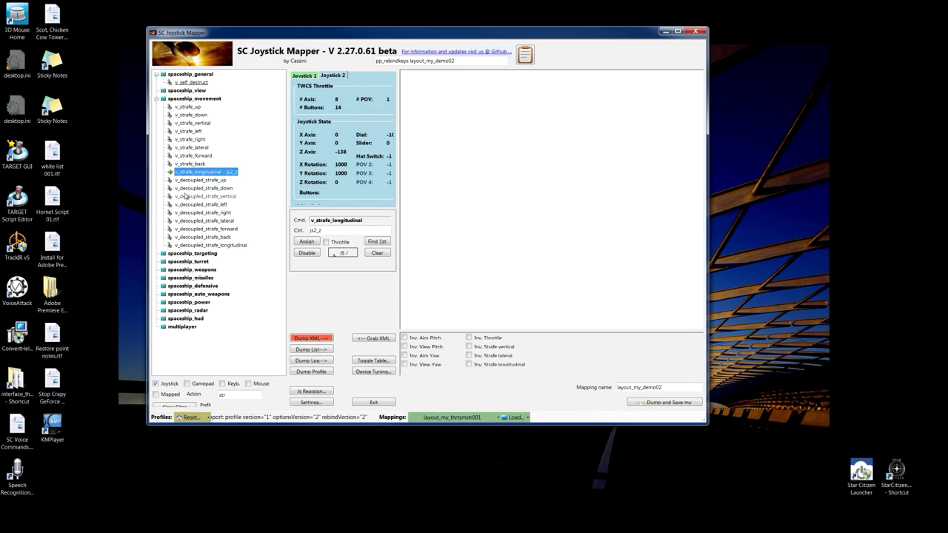
right_click(191, 246)
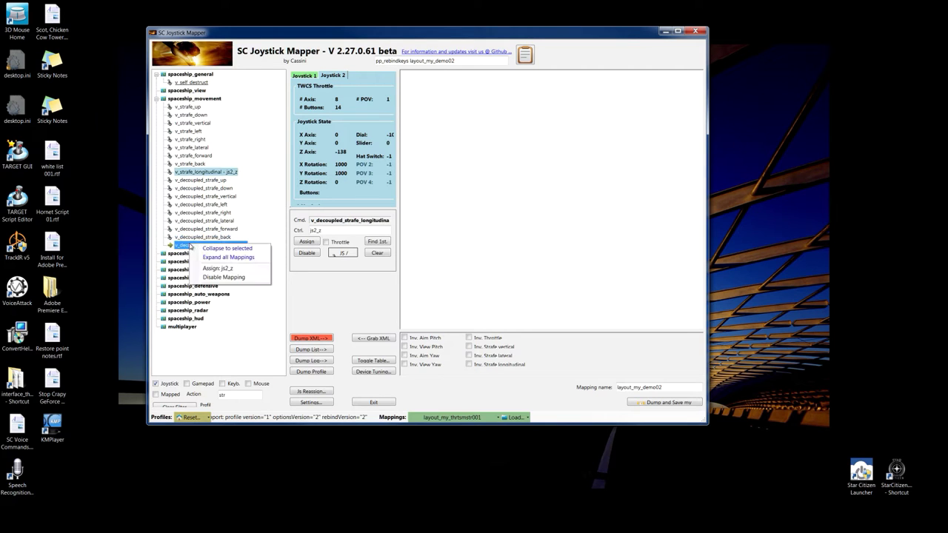
left_click(216, 268)
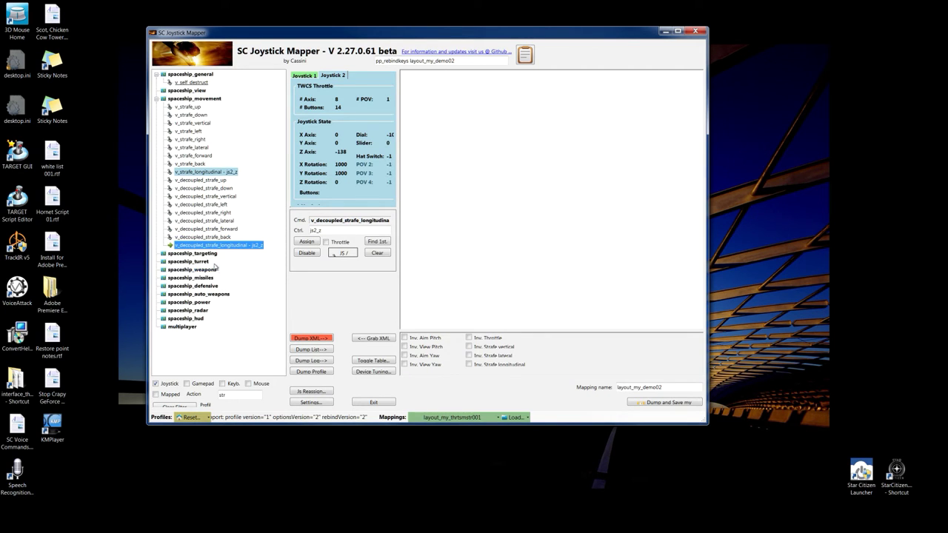
left_click(190, 206)
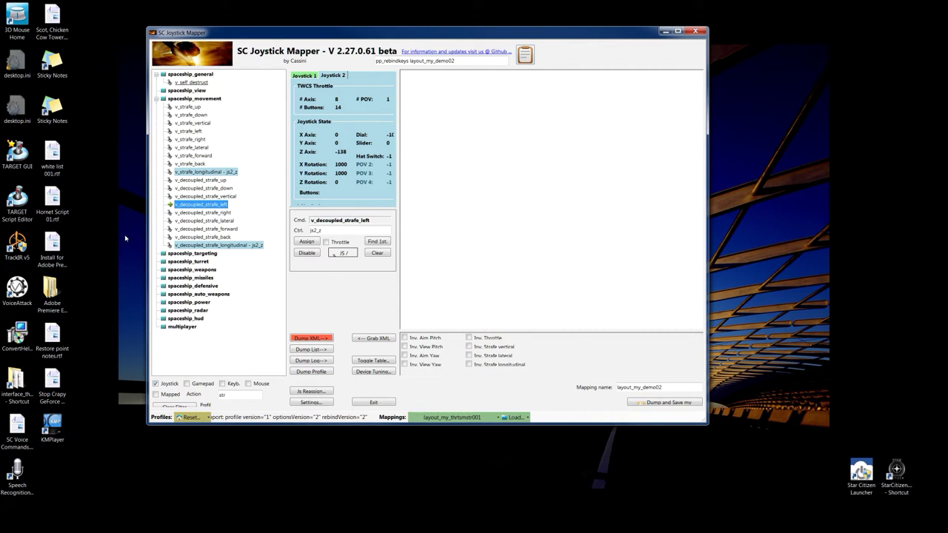
left_click(230, 392)
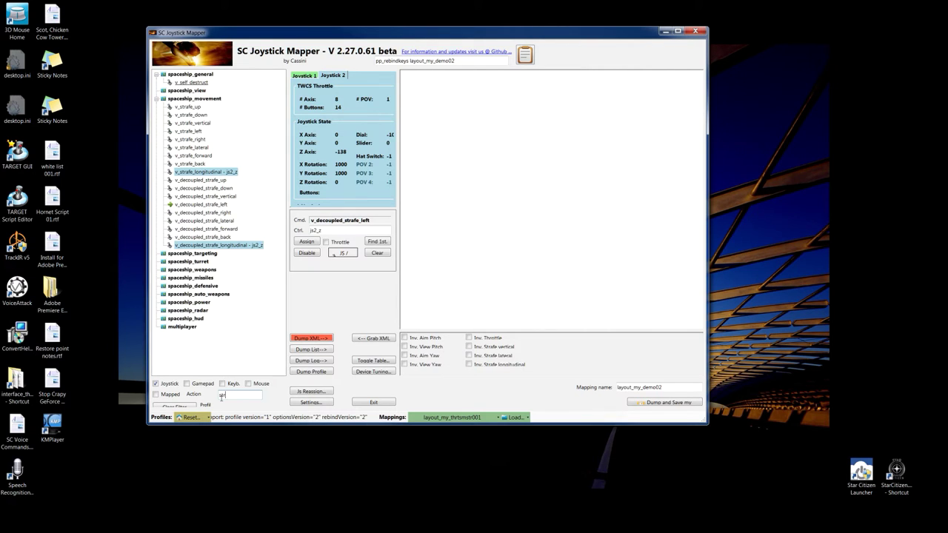
Step: Clear the action filter and retype 'str' so only strafe actions are listed
key("BackSpace")
key("BackSpace")
key("BackSpace")
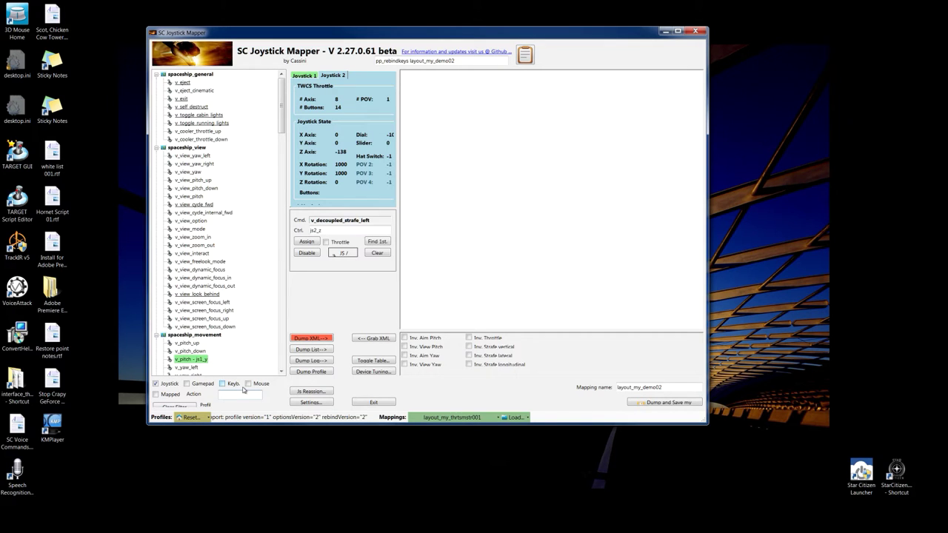
type("str")
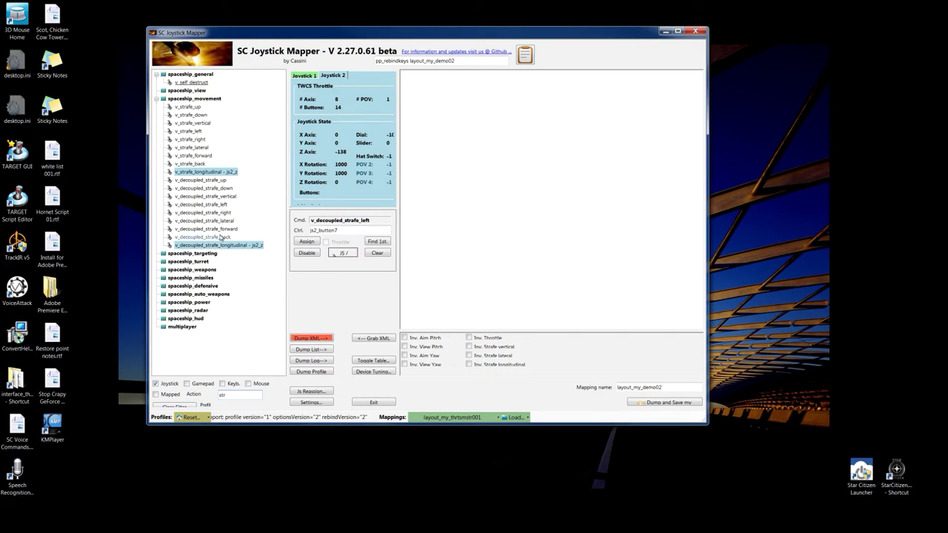
Step: Bind js2_button7 to strafe left and js2_button9 to strafe right, normal and decoupled
right_click(196, 204)
left_click(219, 229)
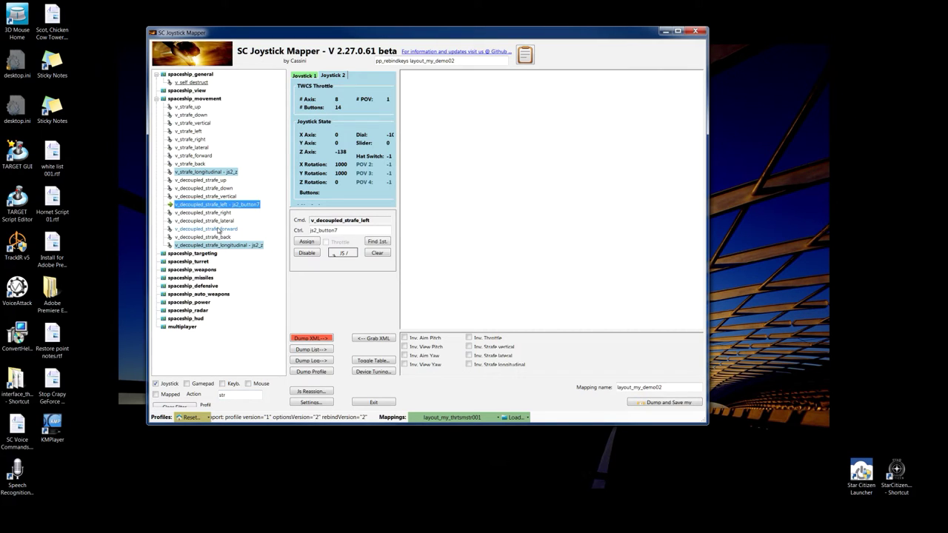
left_click(185, 131)
right_click(185, 132)
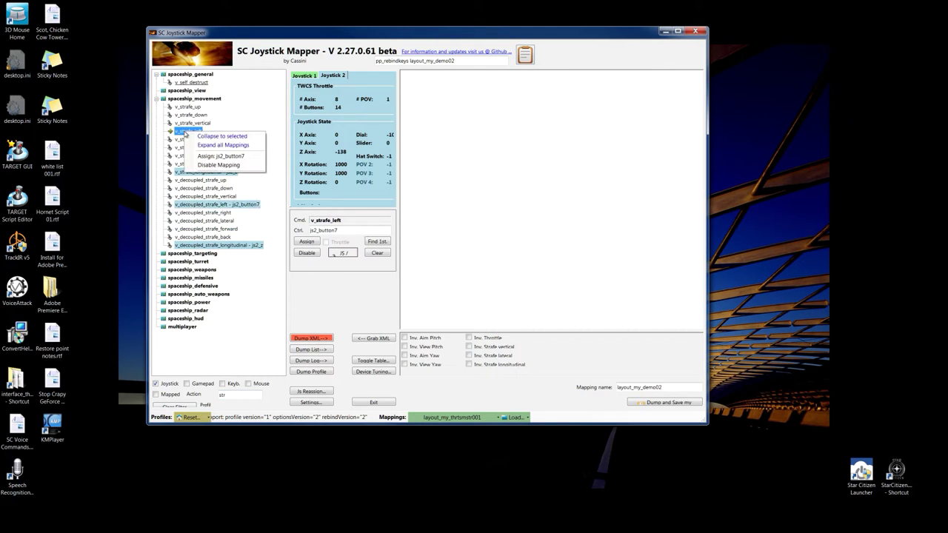
left_click(197, 156)
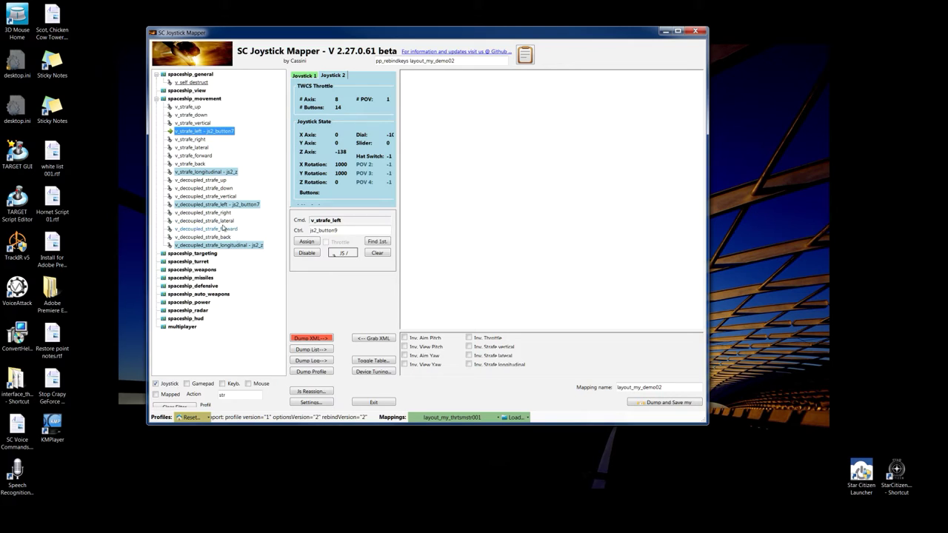
right_click(227, 212)
left_click(232, 236)
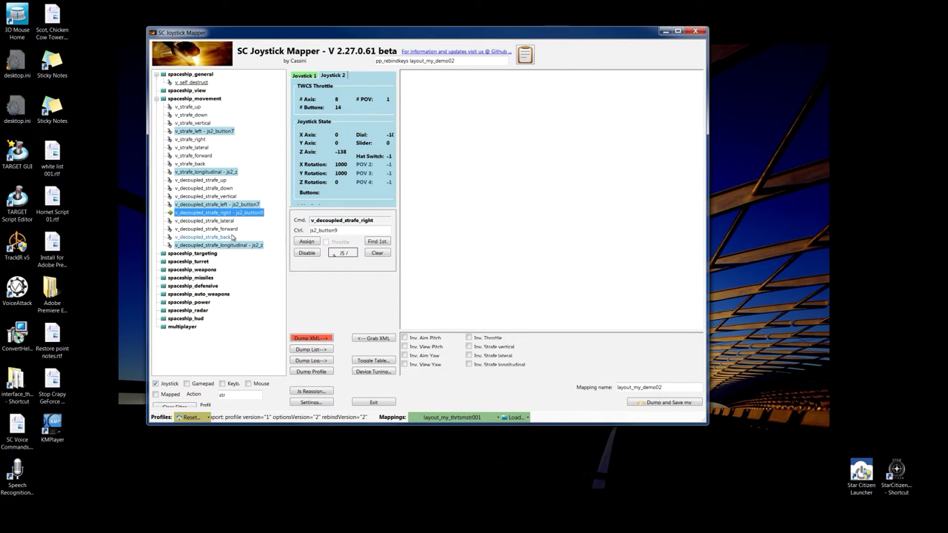
left_click(189, 140)
right_click(189, 140)
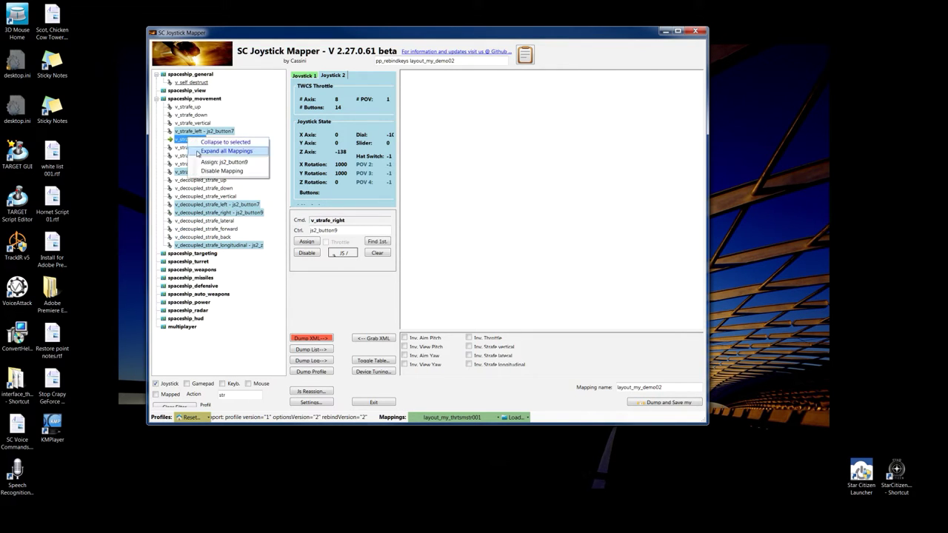
left_click(204, 163)
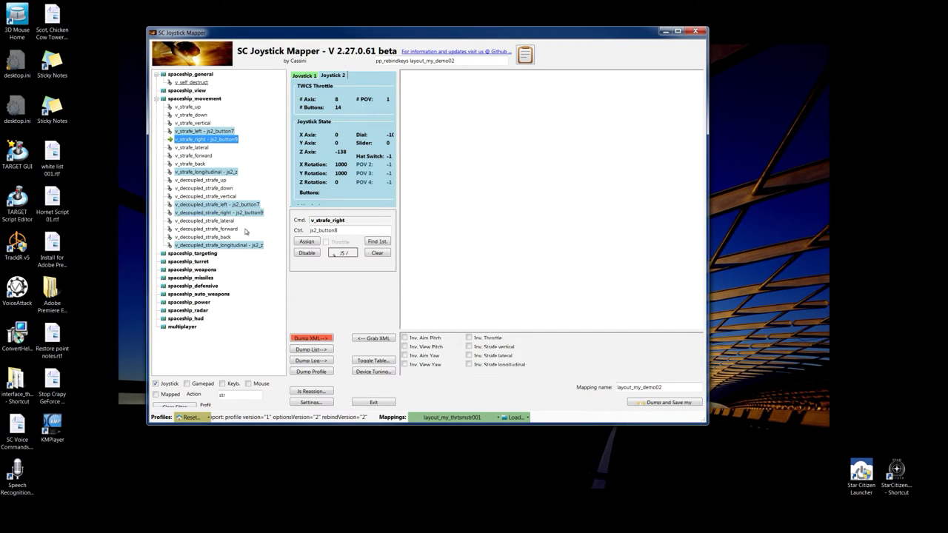
Step: Bind js2_button8 to v_decoupled_strafe_up and v_strafe_up
right_click(210, 183)
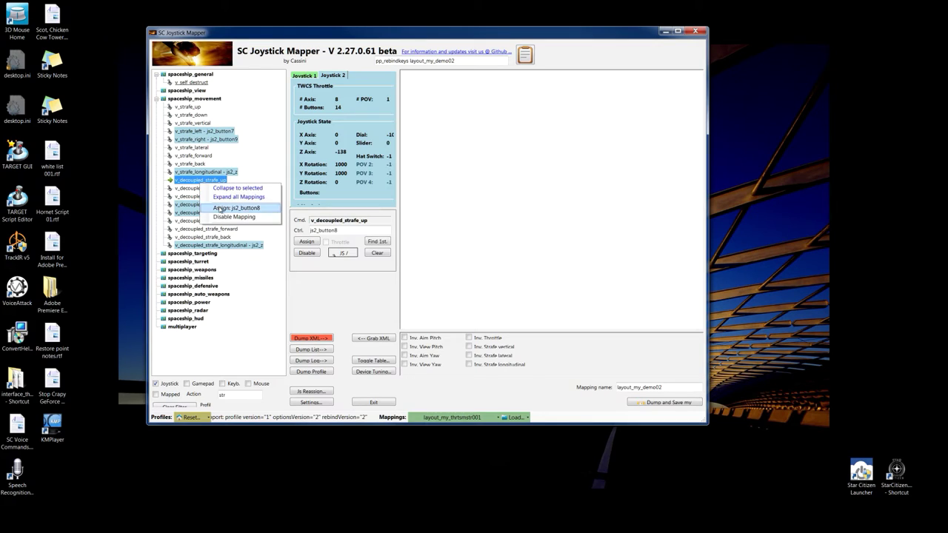
left_click(220, 208)
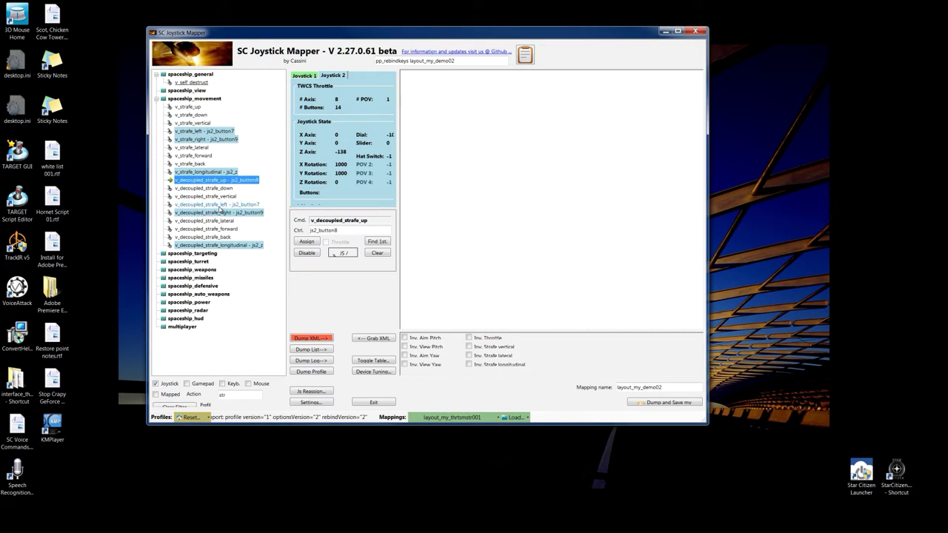
left_click(189, 106)
right_click(192, 108)
left_click(210, 134)
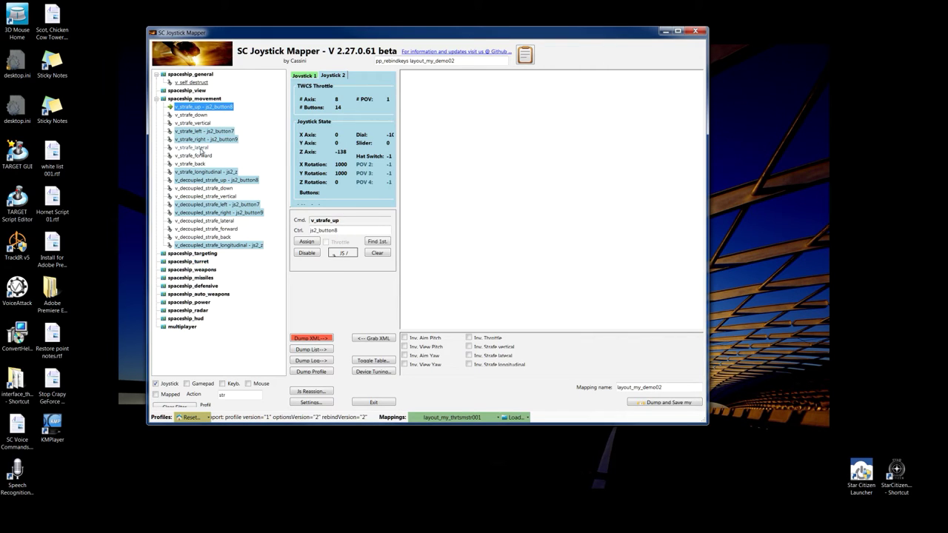
left_click(184, 122)
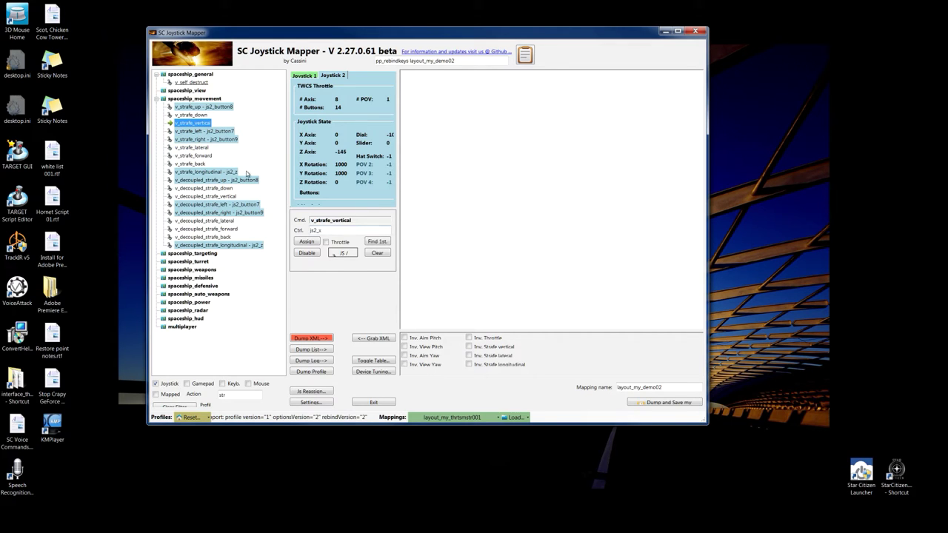
Step: Bring up v_strafe_lateral's binding options, ready to assign js2_y
right_click(200, 148)
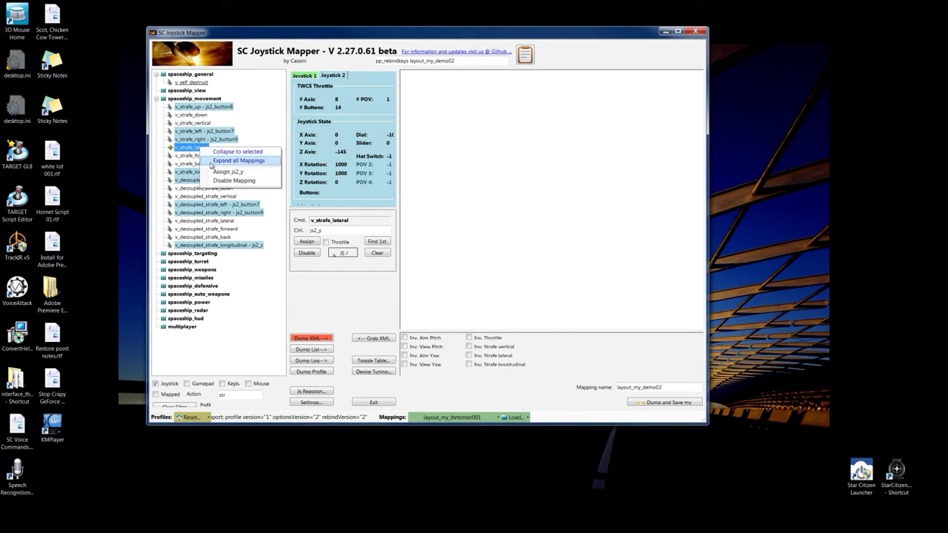
Step: Bind js2_y to v_strafe_lateral, v_strafe_vertical and v_decoupled_strafe_vertical, and js2_x to v_decoupled_strafe_lateral
left_click(217, 172)
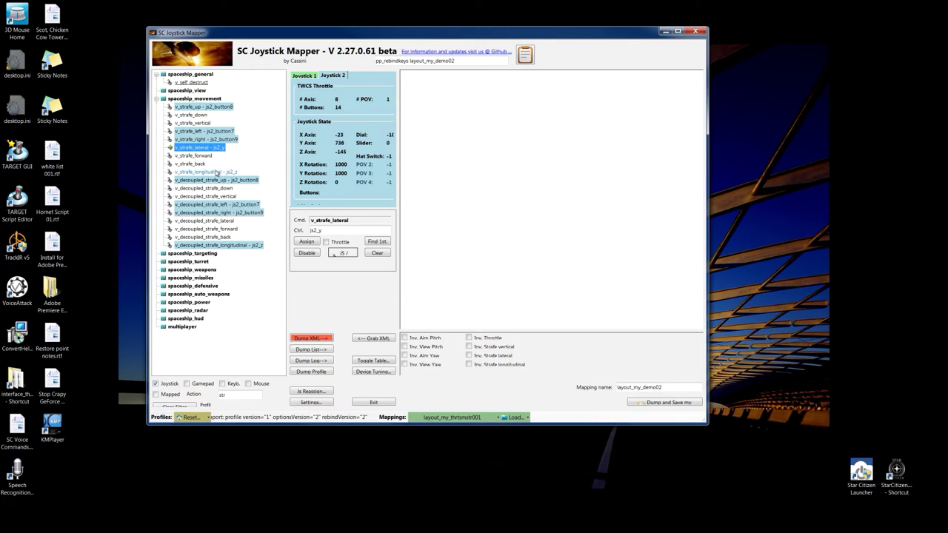
left_click(201, 123)
right_click(201, 124)
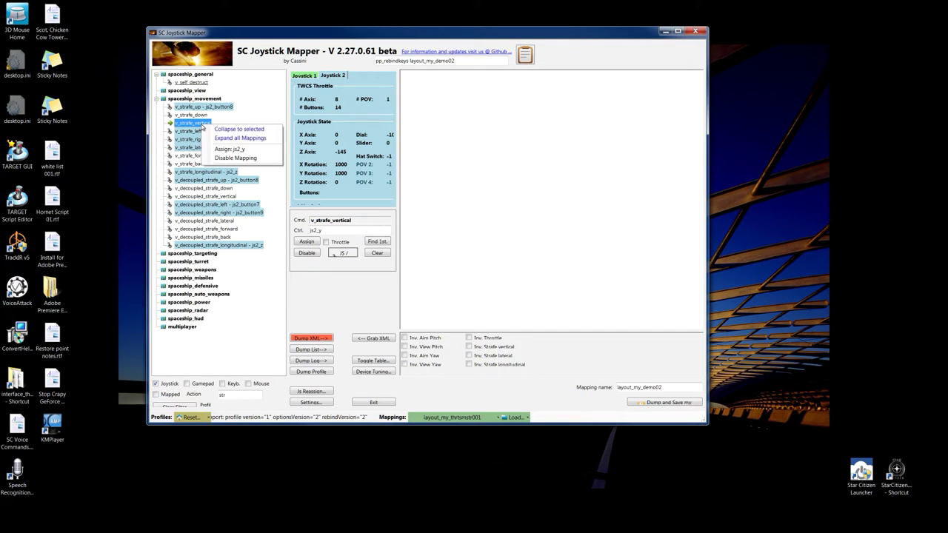
left_click(228, 149)
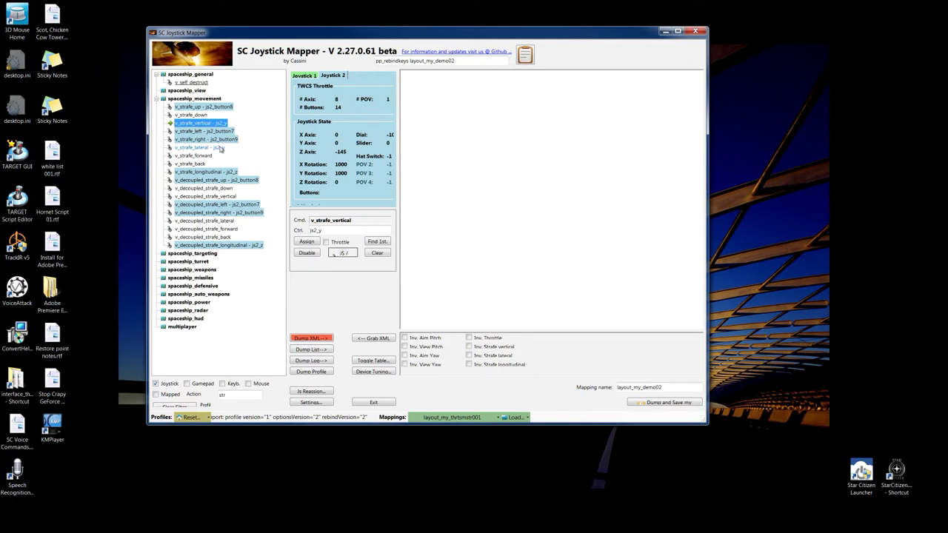
left_click(226, 197)
right_click(226, 197)
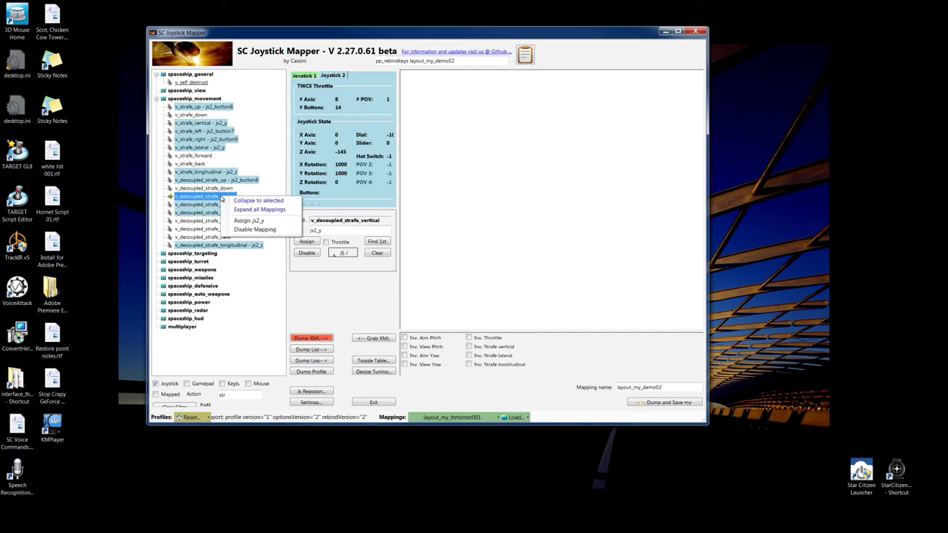
left_click(241, 224)
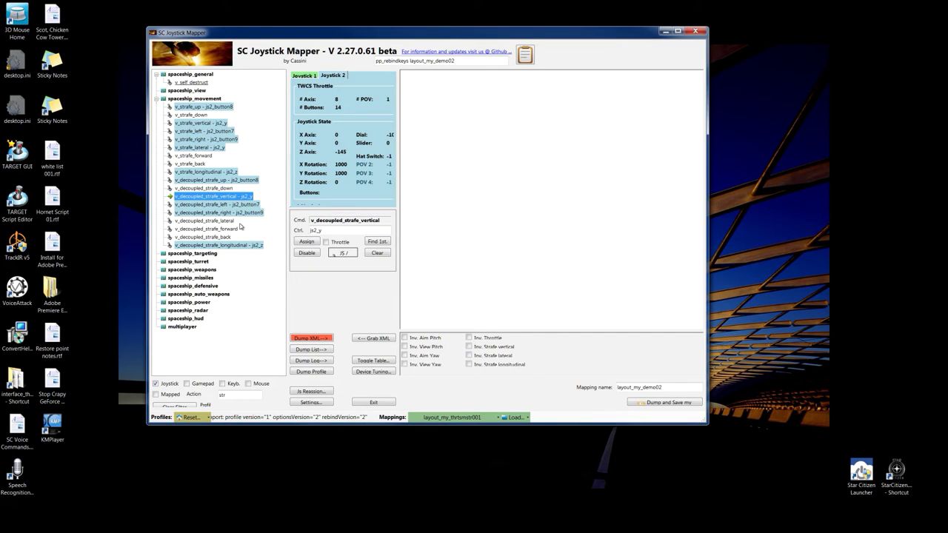
left_click(229, 221)
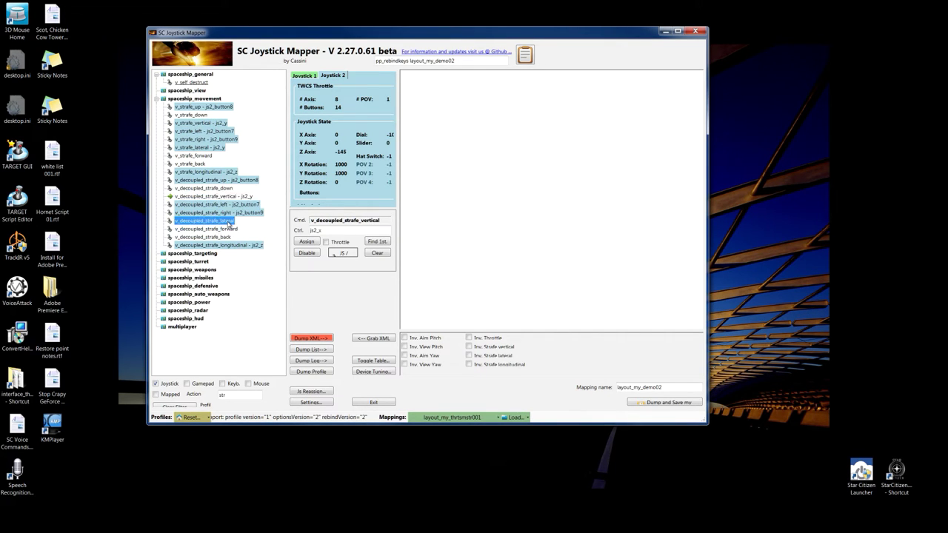
right_click(228, 223)
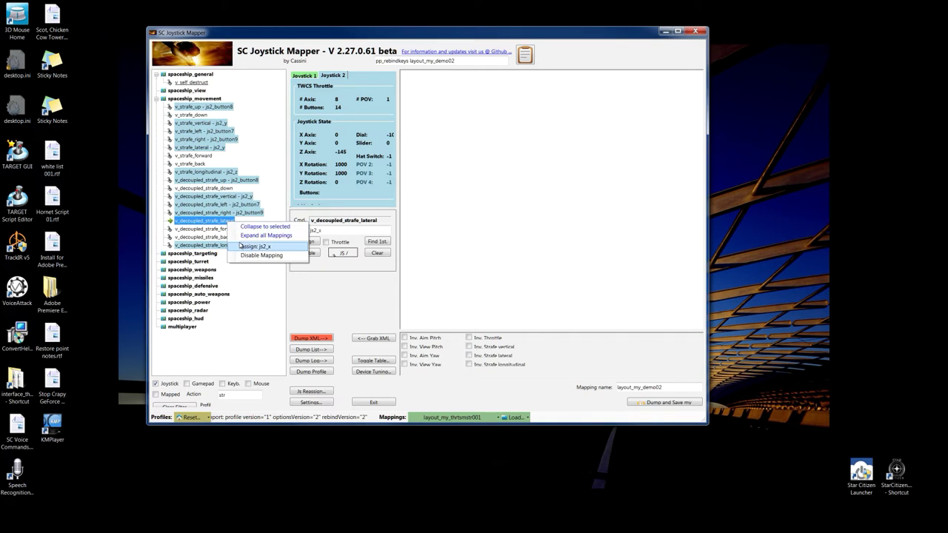
left_click(240, 245)
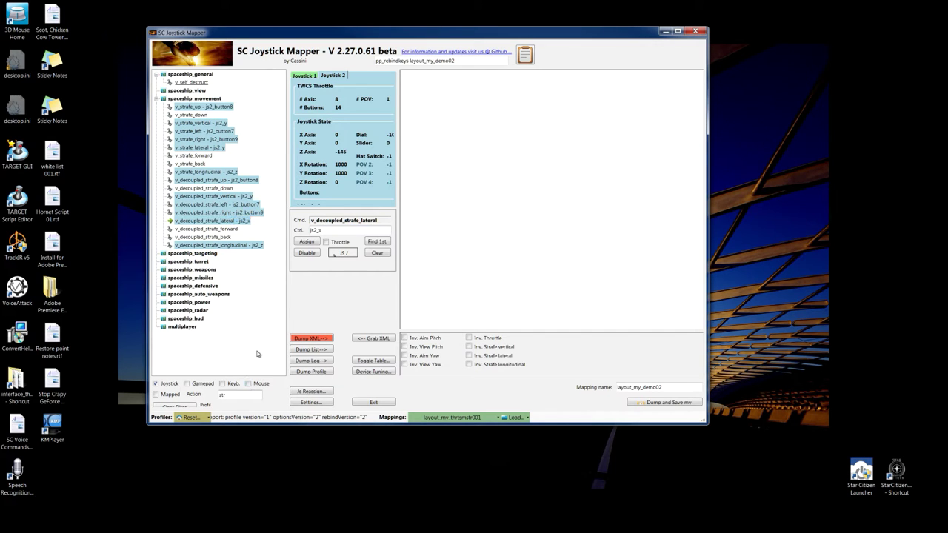
Step: Clear the Action filter and bring up the T.16000M joystick's controls
key("BackSpace")
key("BackSpace")
key("BackSpace")
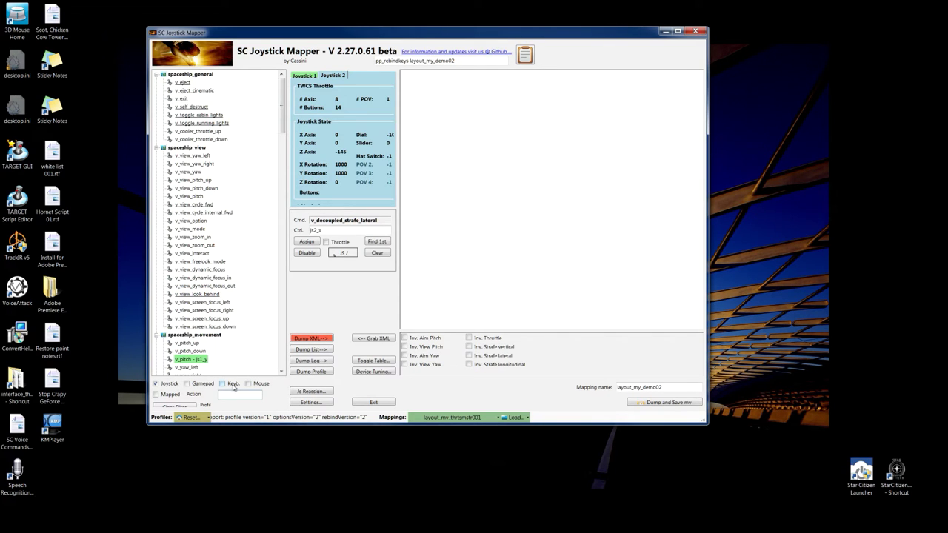
left_click_drag(282, 117, 295, 305)
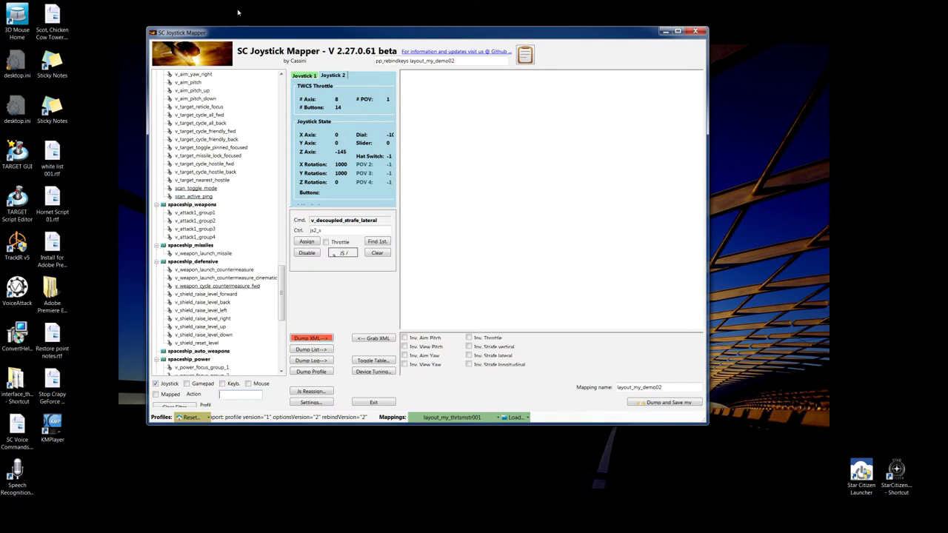
left_click(300, 78)
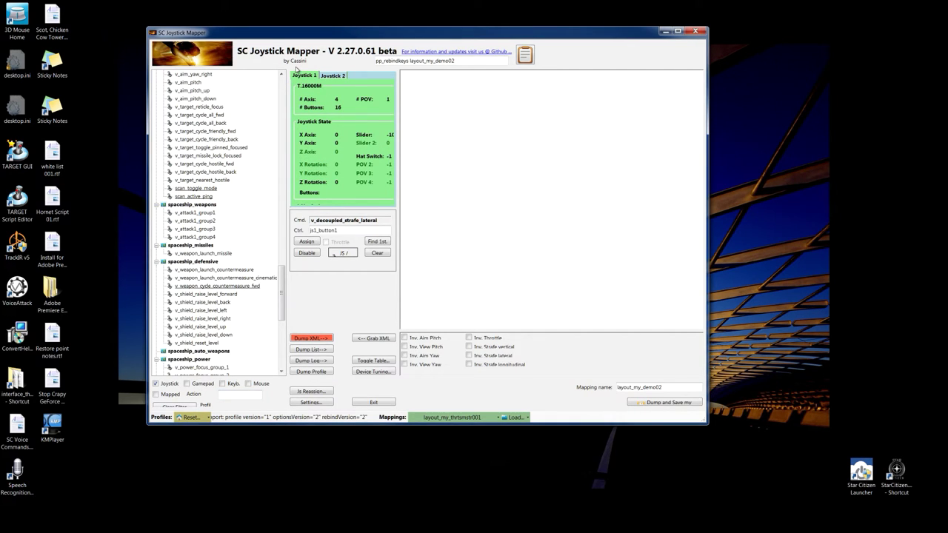
Step: Bind js1_button1 to v_attack1_group1, group2, group3 and group4
right_click(211, 214)
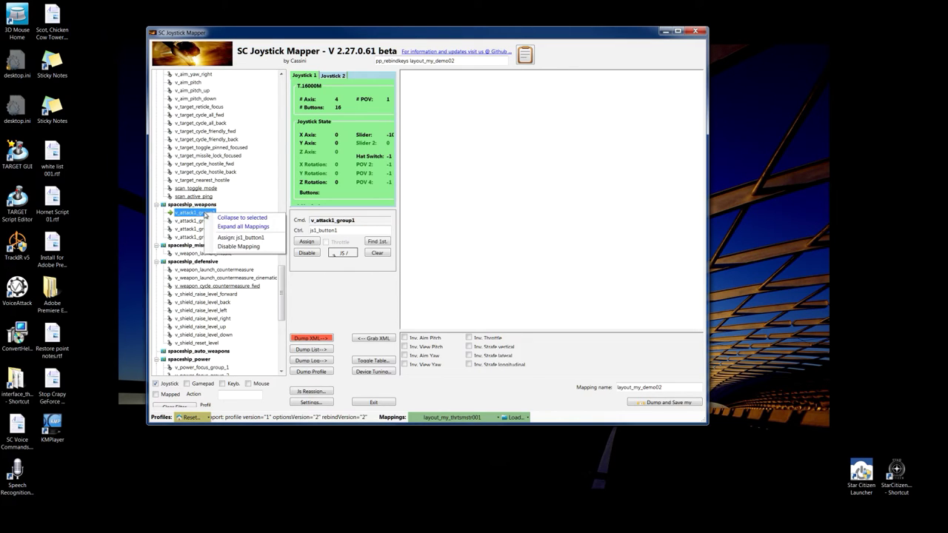
left_click(225, 237)
left_click(209, 220)
right_click(209, 220)
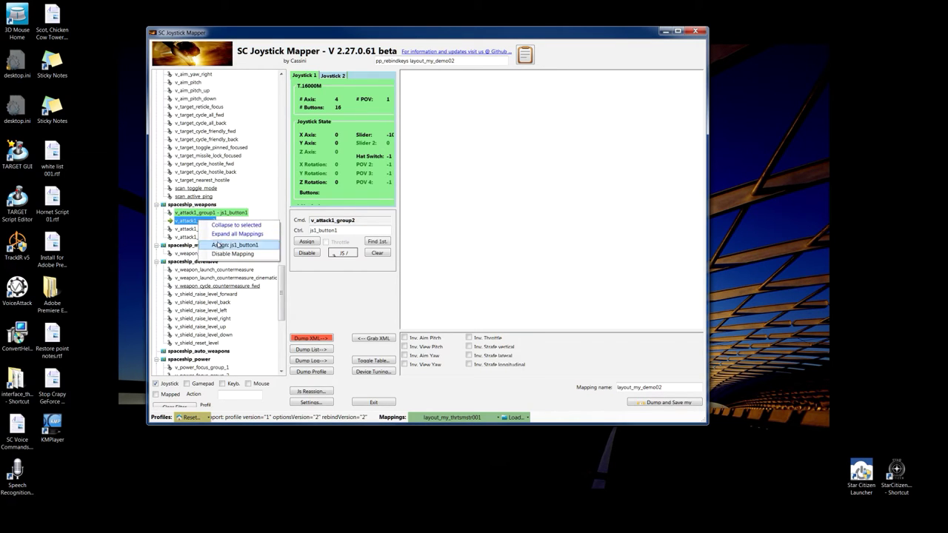
left_click(216, 245)
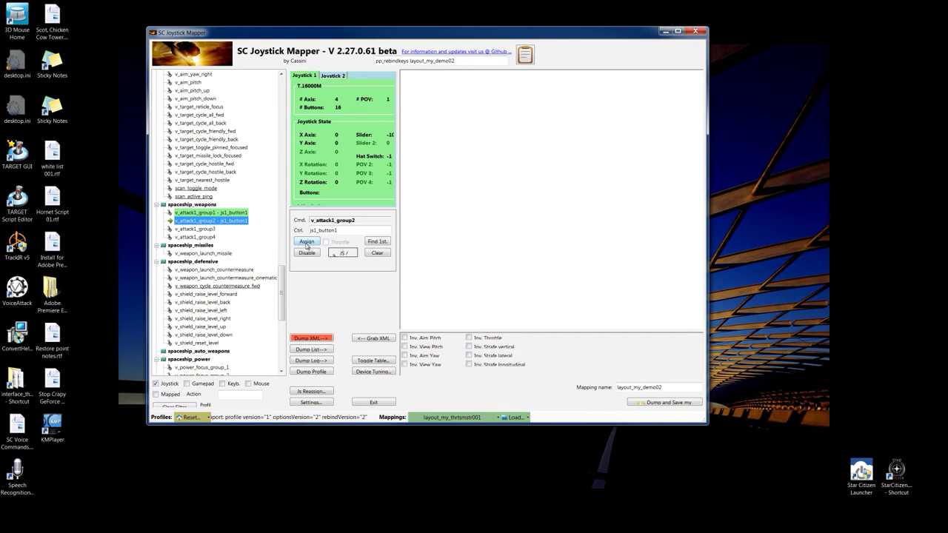
left_click(197, 229)
right_click(198, 230)
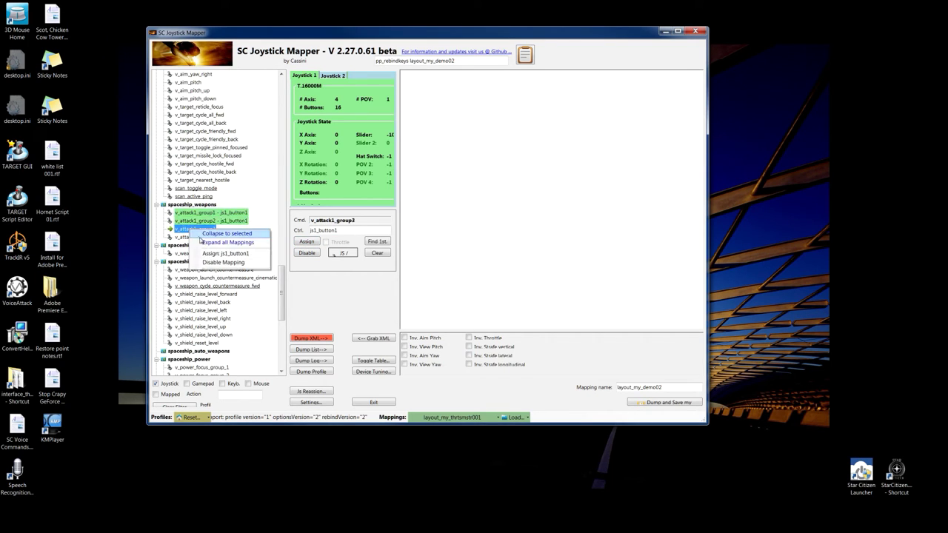
left_click(216, 253)
left_click(200, 237)
right_click(208, 237)
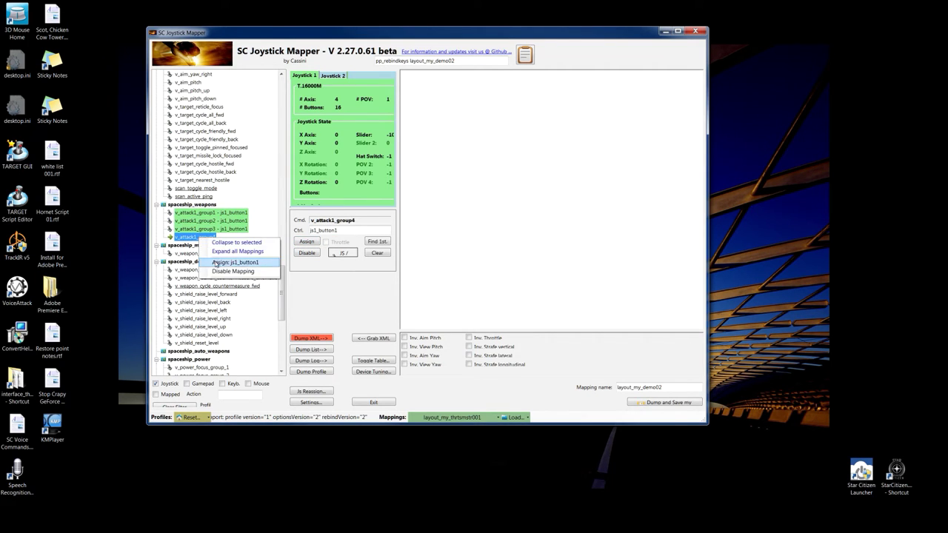
left_click(215, 262)
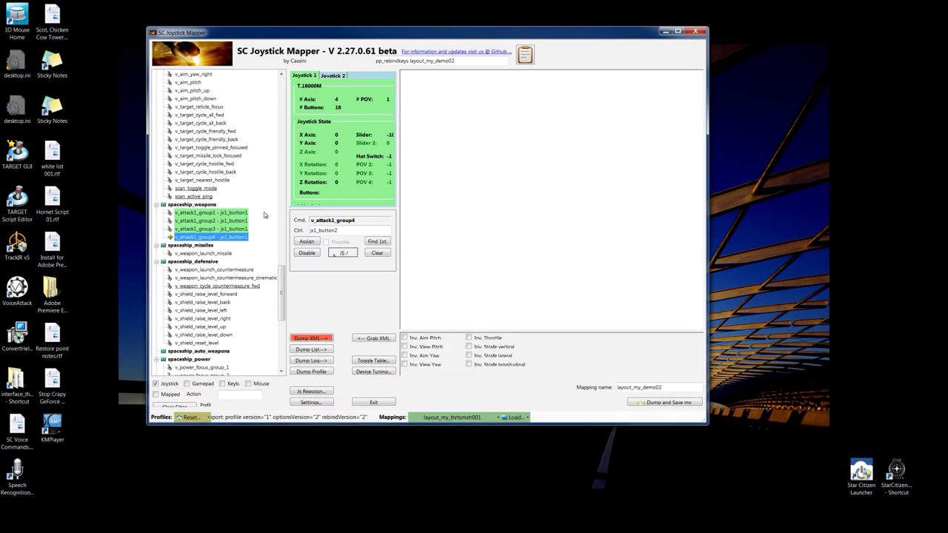
Step: Bind js1_button2 to v_weapon_launch_missile
right_click(210, 255)
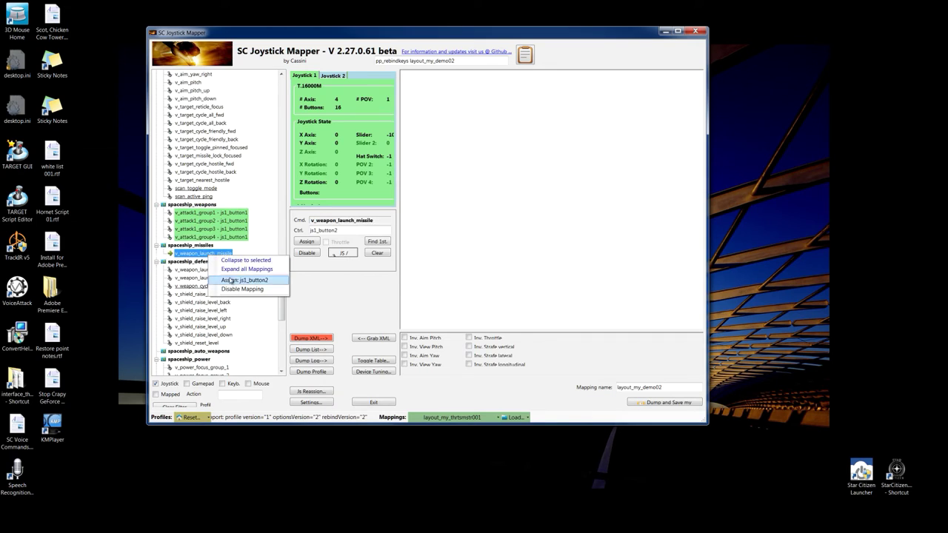
left_click(232, 281)
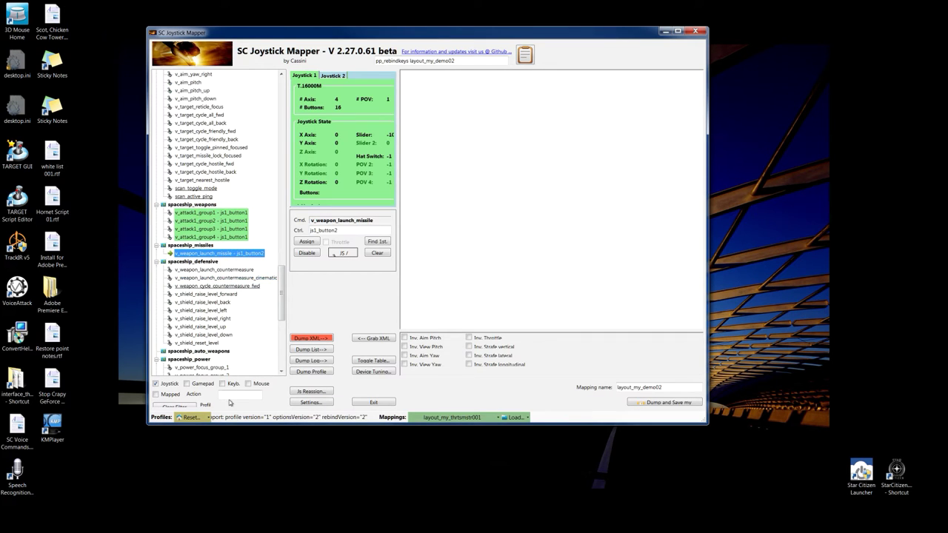
left_click(231, 395)
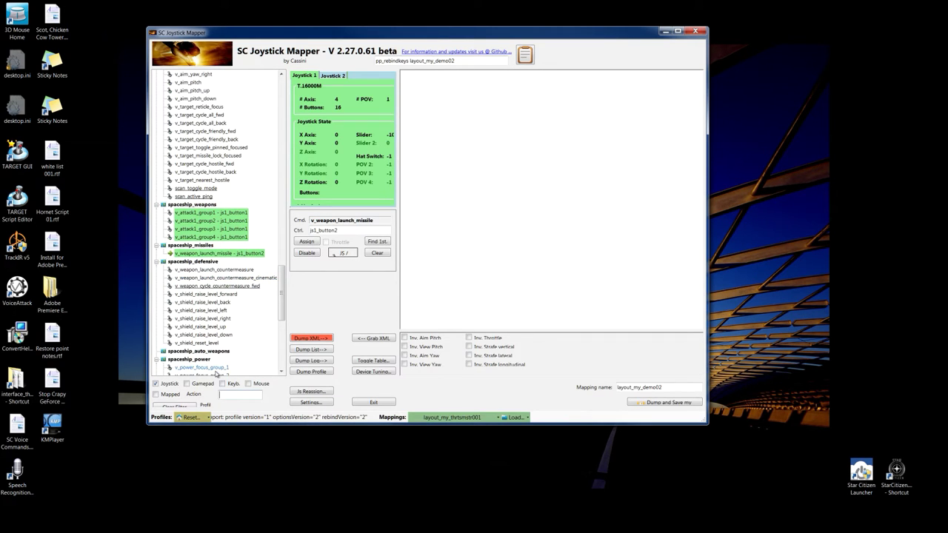
Step: Filter actions by 'foc', bind targeting's v_target_missile_lock_focused to js1_button1, then return to the TWCS Throttle
type("fo")
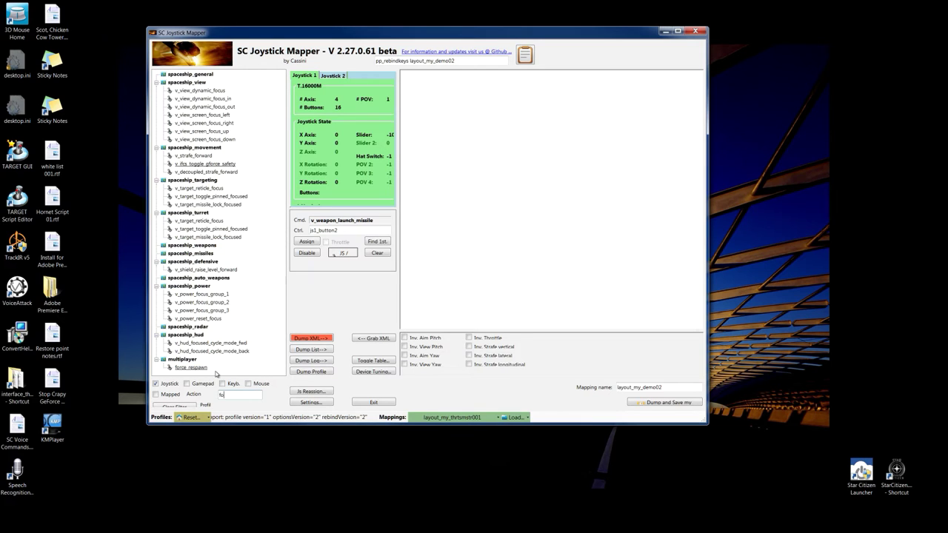
type("c")
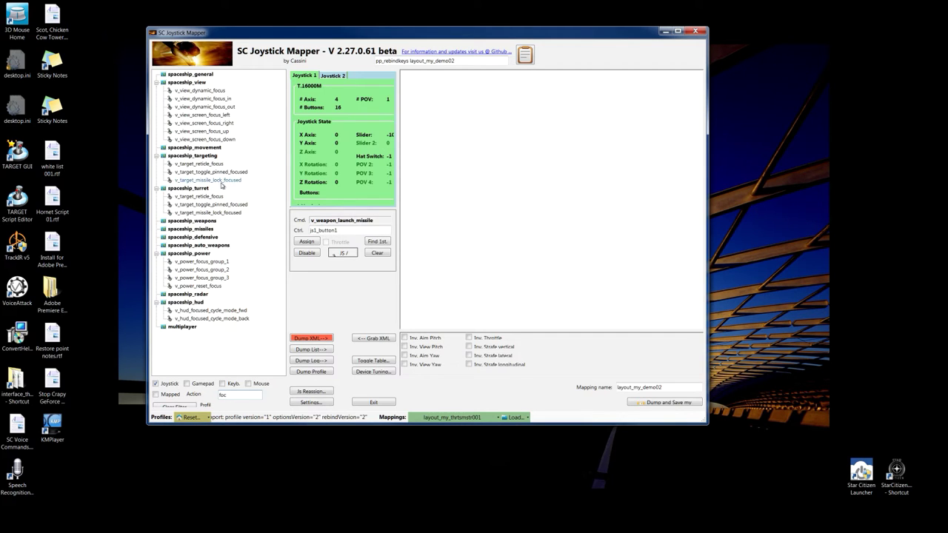
right_click(220, 182)
left_click(240, 207)
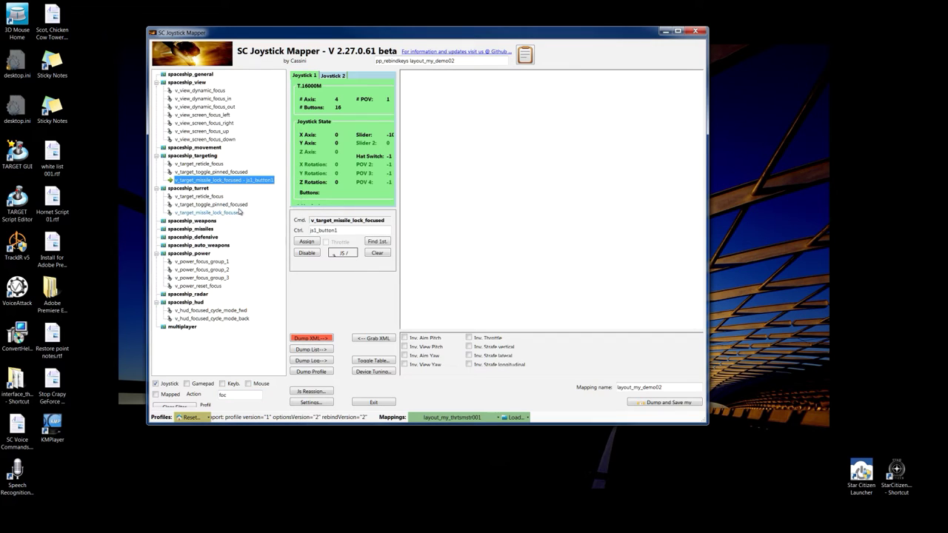
left_click(219, 212)
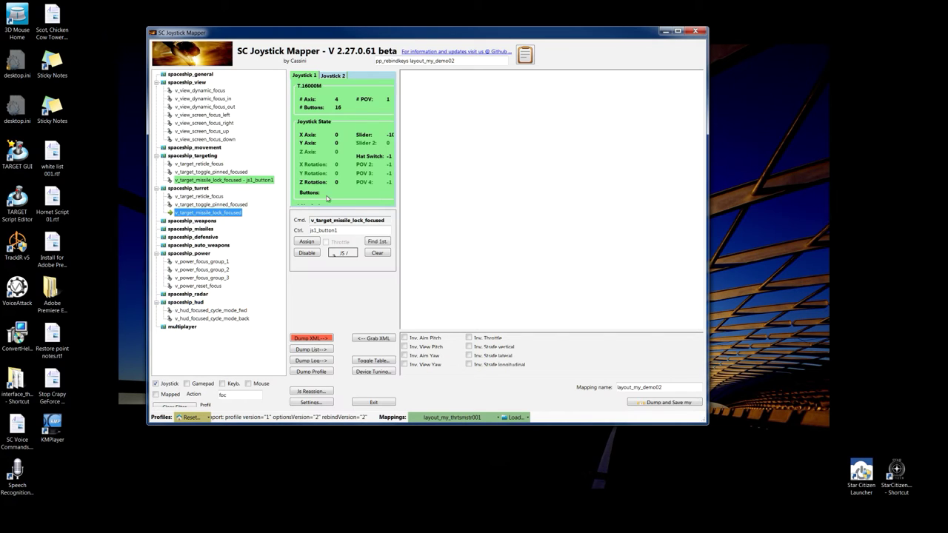
left_click(347, 75)
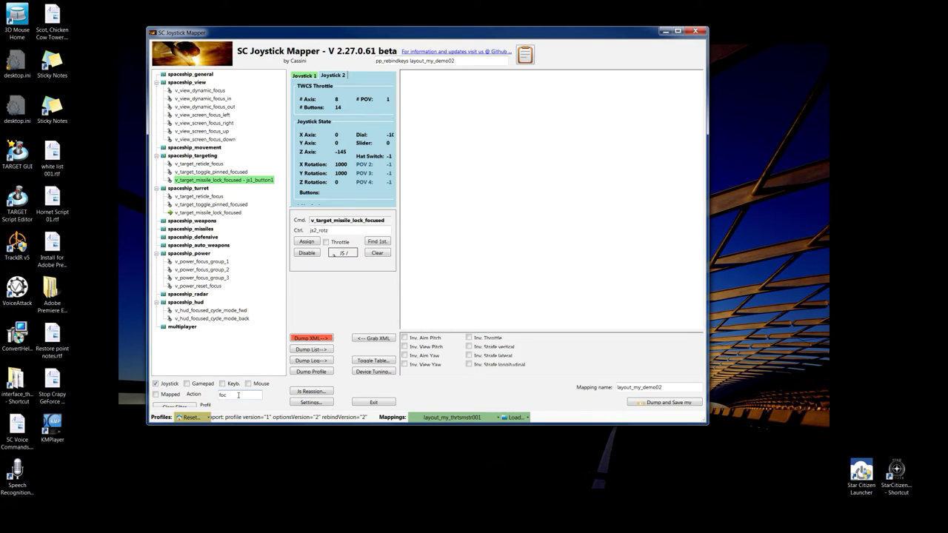
Step: Filter actions by 'ro' and bind js2_rotz to both v_roll and v_decoupled_roll
key("BackSpace")
key("BackSpace")
key("BackSpace")
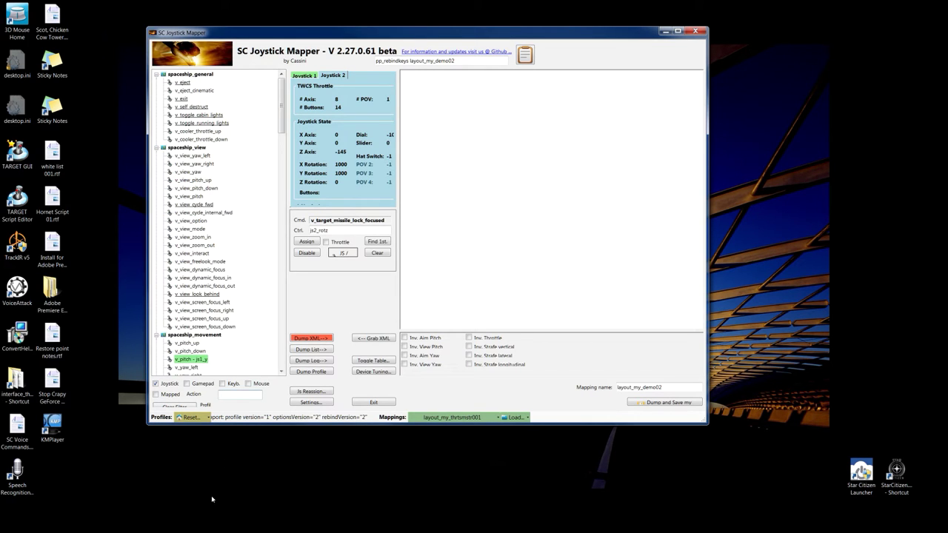
type("ro")
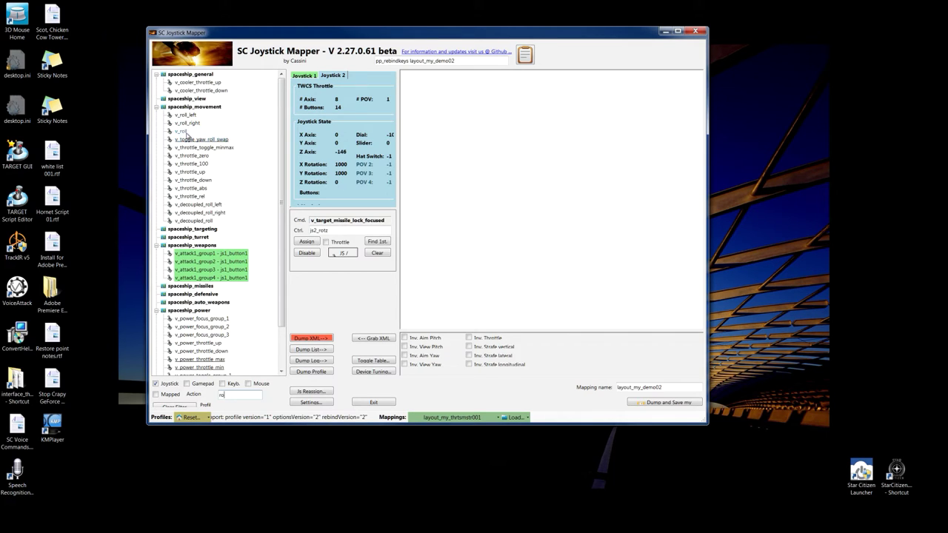
left_click(185, 133)
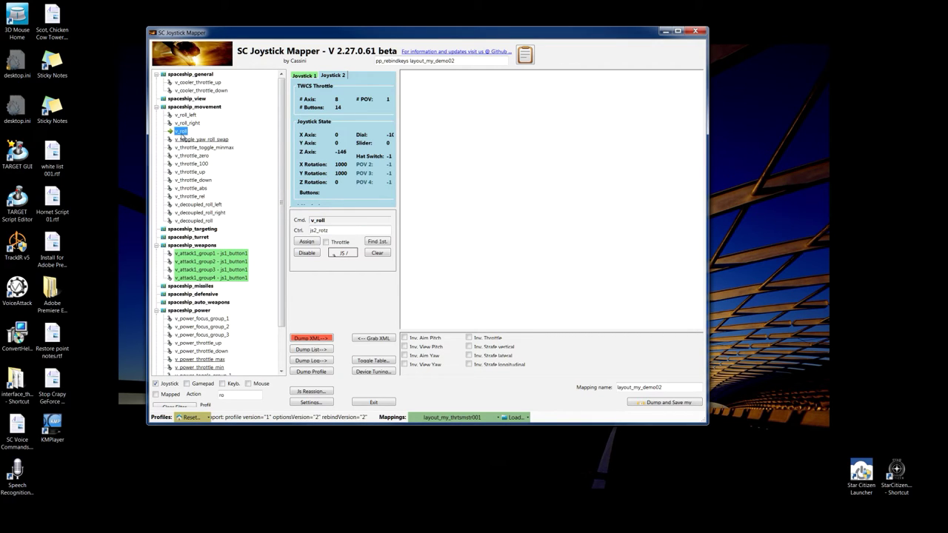
right_click(187, 132)
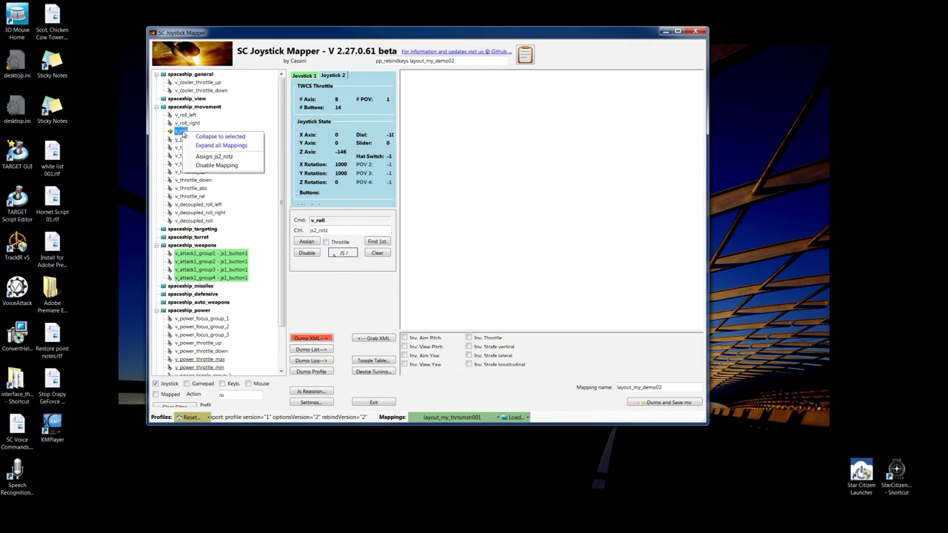
left_click(214, 157)
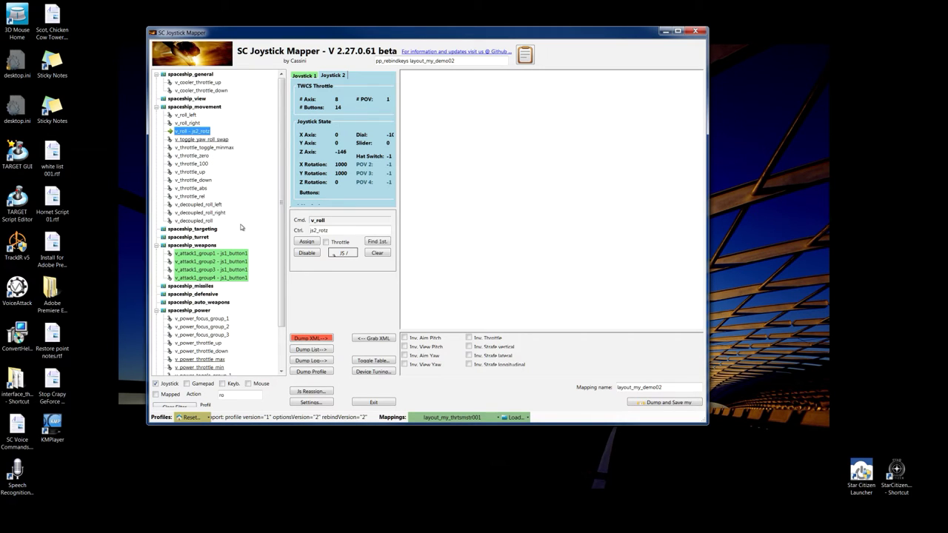
right_click(194, 220)
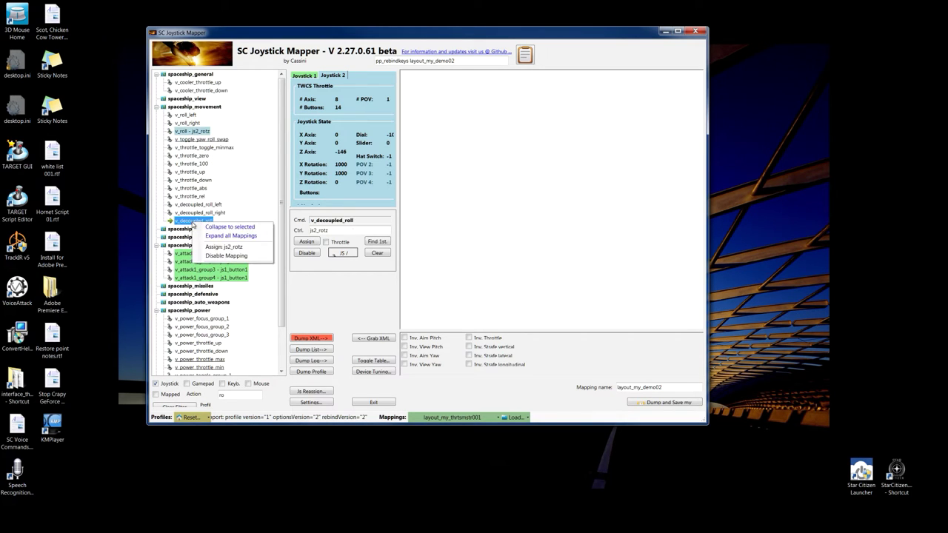
left_click(215, 246)
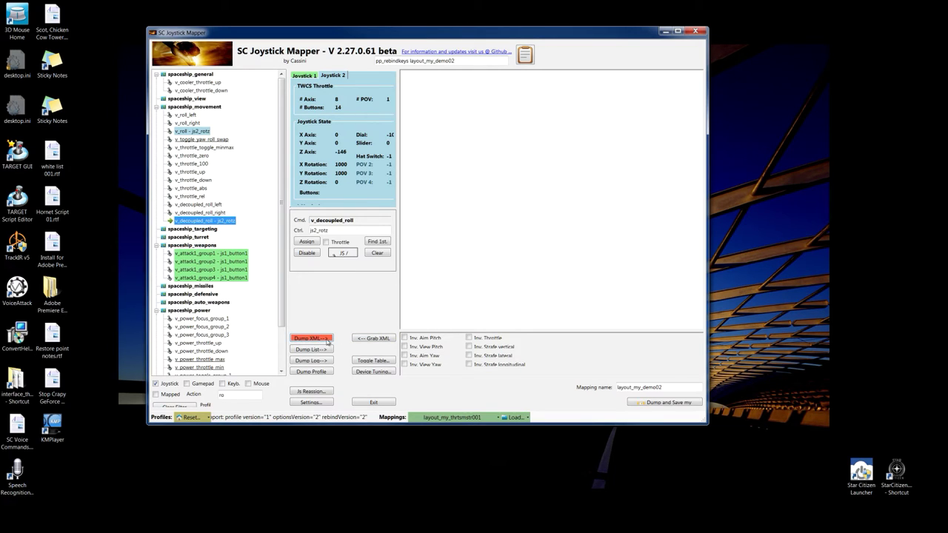
Step: Dump the layout_my_demo02 mapping XML and scroll through it to check the spaceship_movement rebinds
left_click(326, 339)
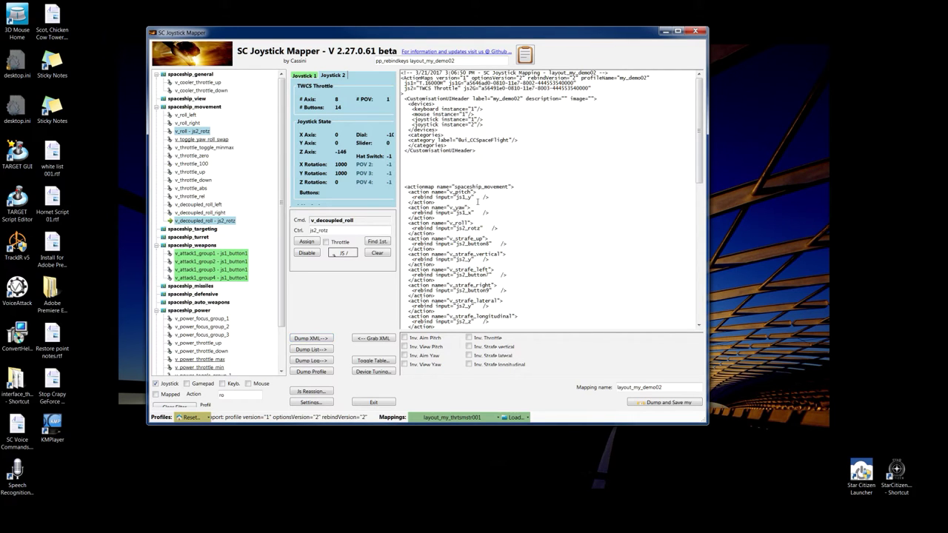
scroll(481, 200, "down", 14)
scroll(475, 206, "down", 5)
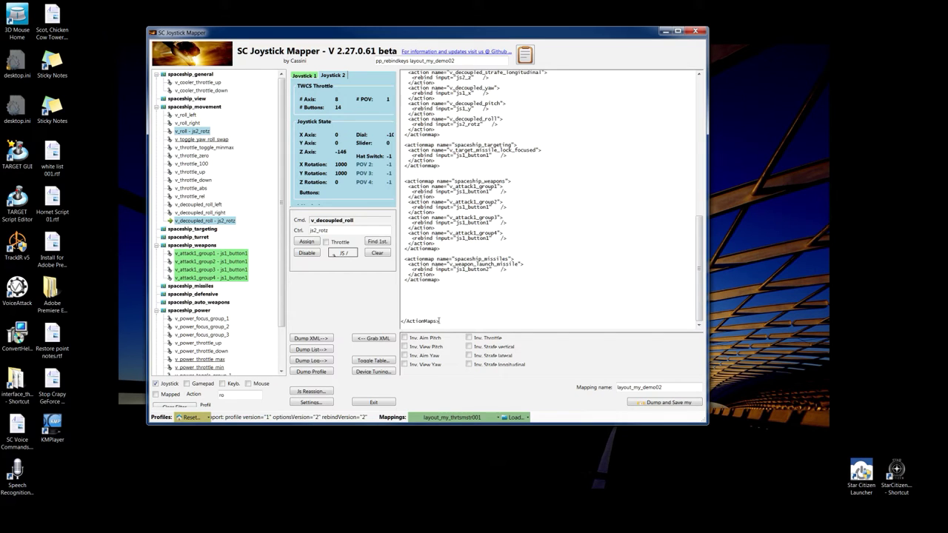
scroll(439, 321, "up", 18)
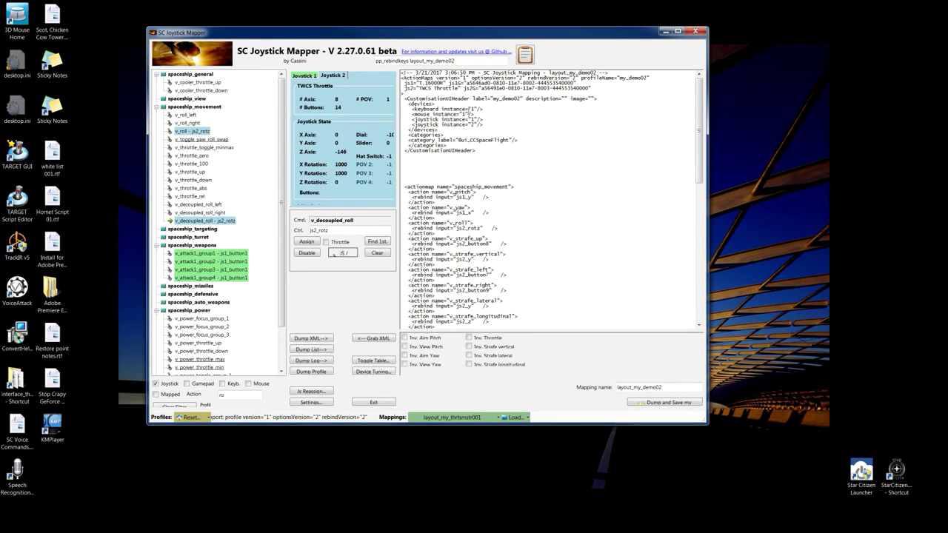
scroll(473, 120, "down", 18)
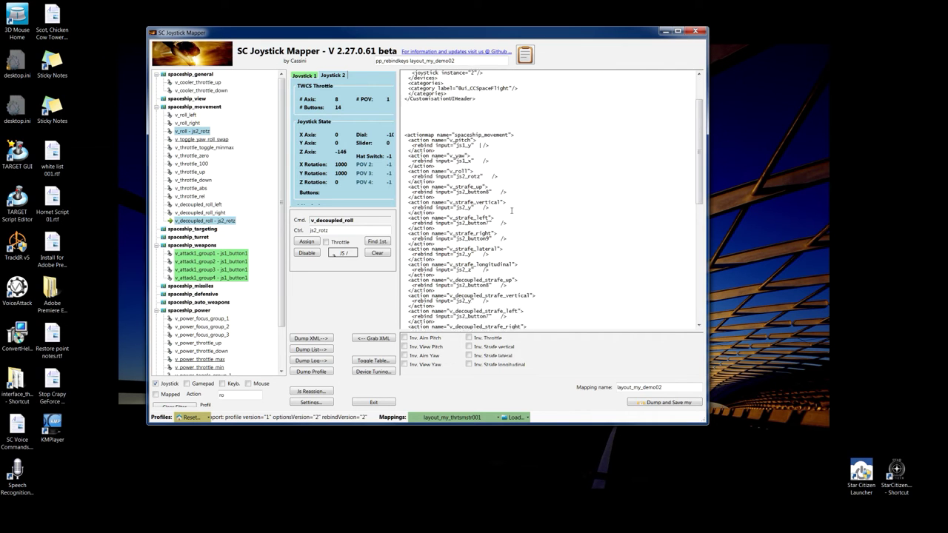
scroll(511, 211, "up", 18)
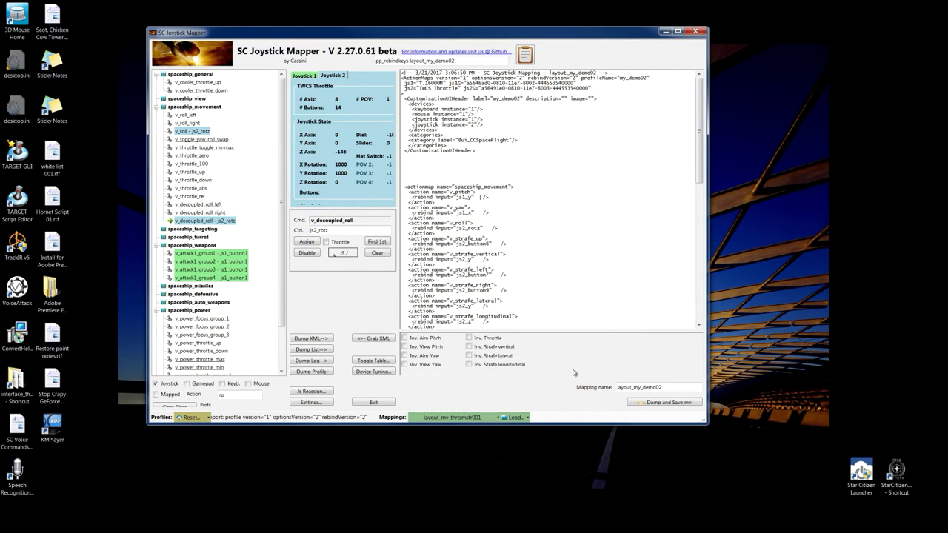
Step: Save the mapping as layout_my_demo02 and bring up the Joystick Tuning window
left_click(661, 403)
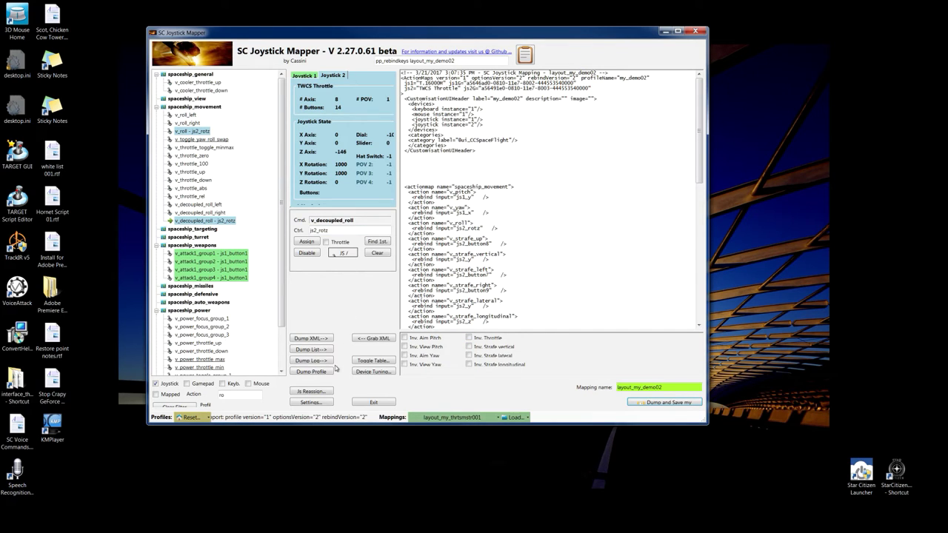
left_click(373, 371)
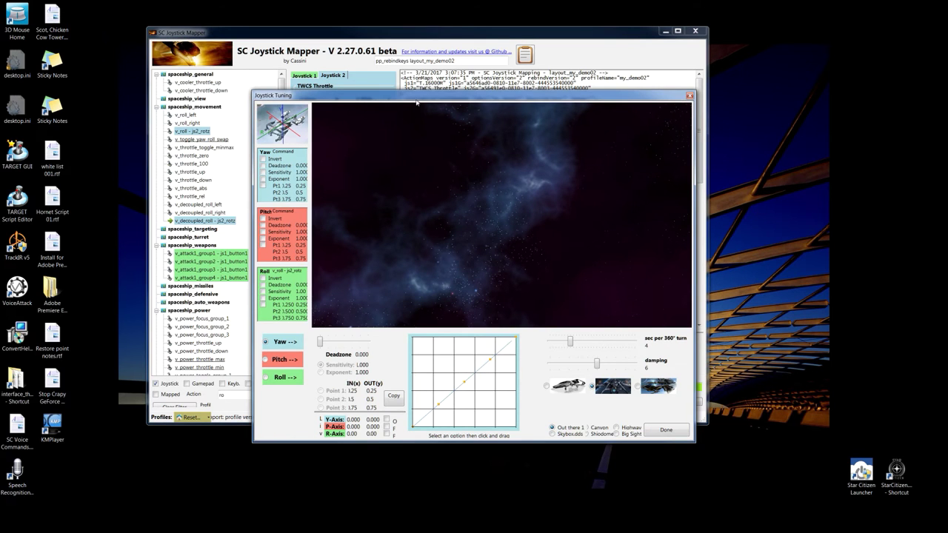
Step: Reopen Joystick Tuning and enable Pt and Sensitivity for yaw, pitch and roll
left_click_drag(417, 100, 392, 72)
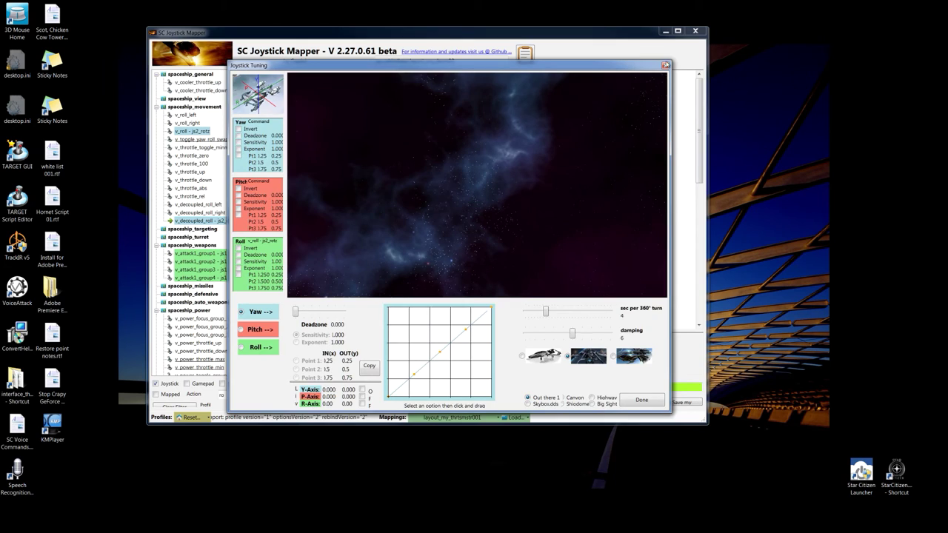
left_click(665, 66)
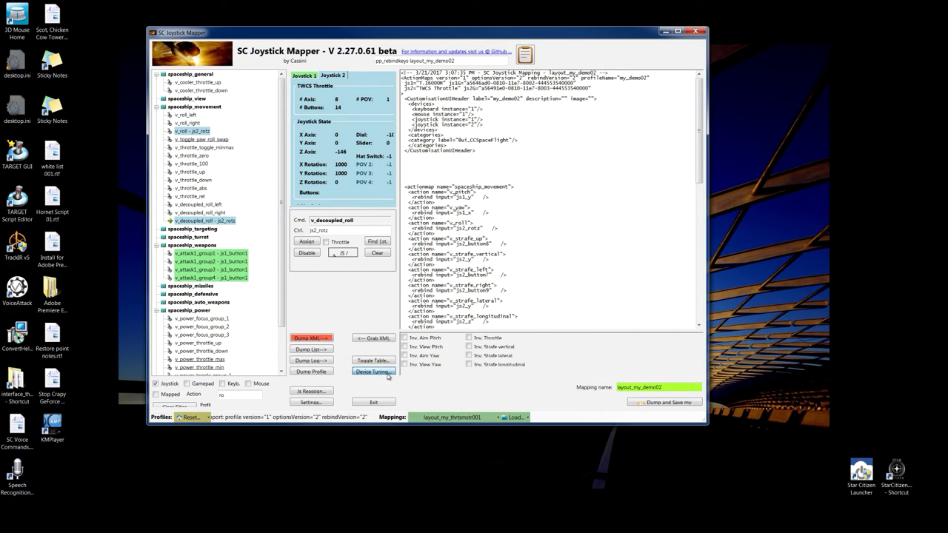
left_click(386, 373)
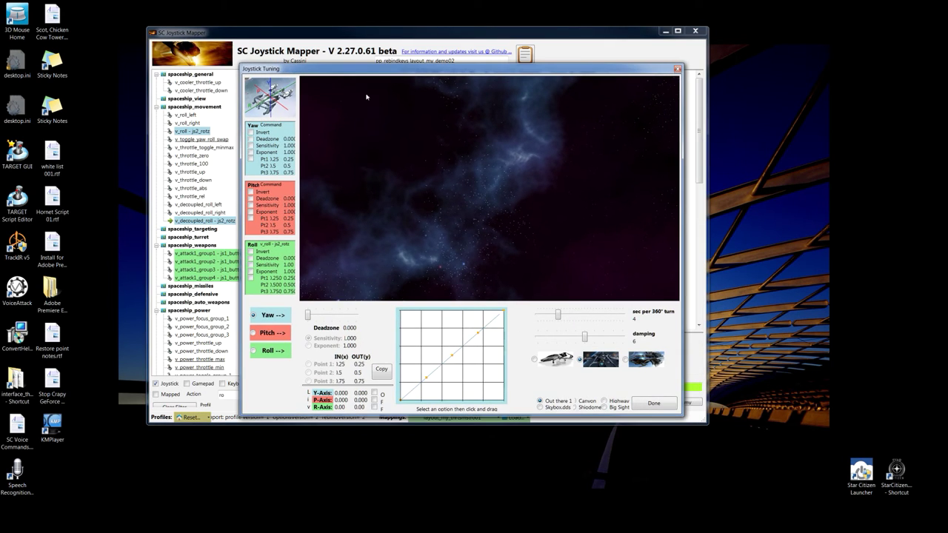
left_click(252, 160)
left_click(252, 218)
left_click(252, 278)
left_click(252, 265)
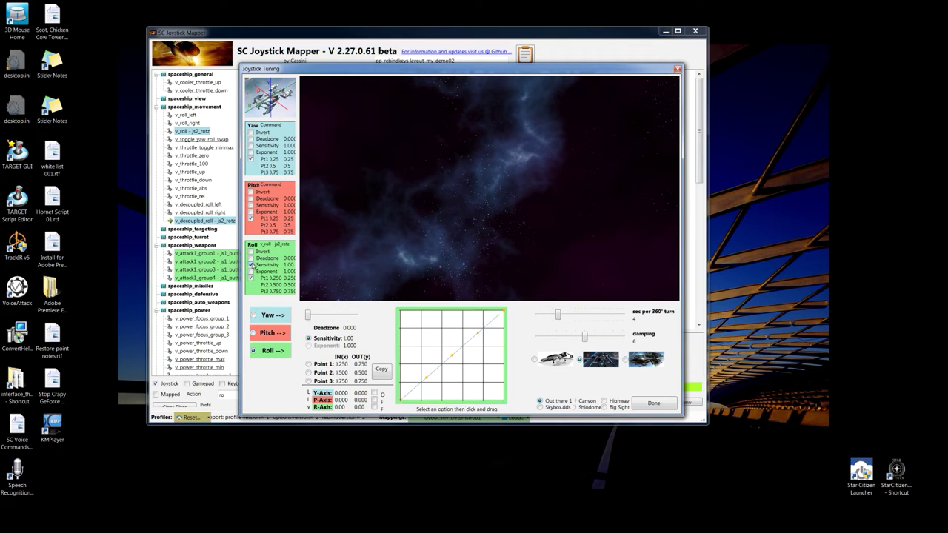
left_click(251, 205)
left_click(251, 145)
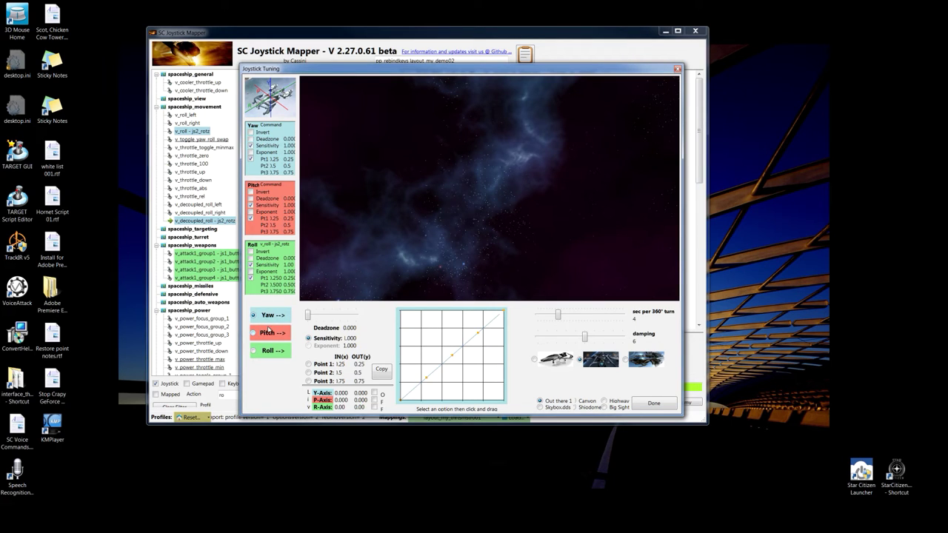
Step: Bend the yaw curve into an S-shape, lowering Point 1 and raising Point 2 to about 0.585
left_click(255, 333)
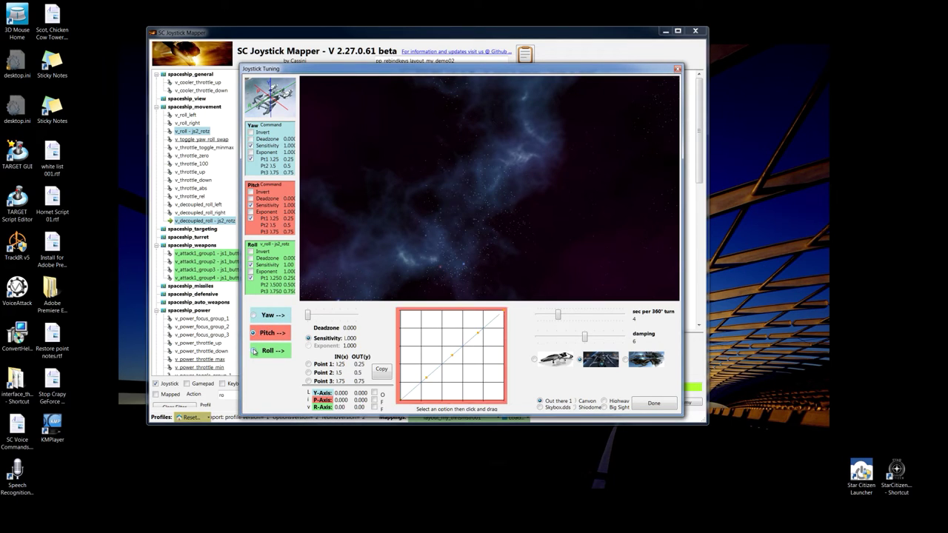
left_click(256, 351)
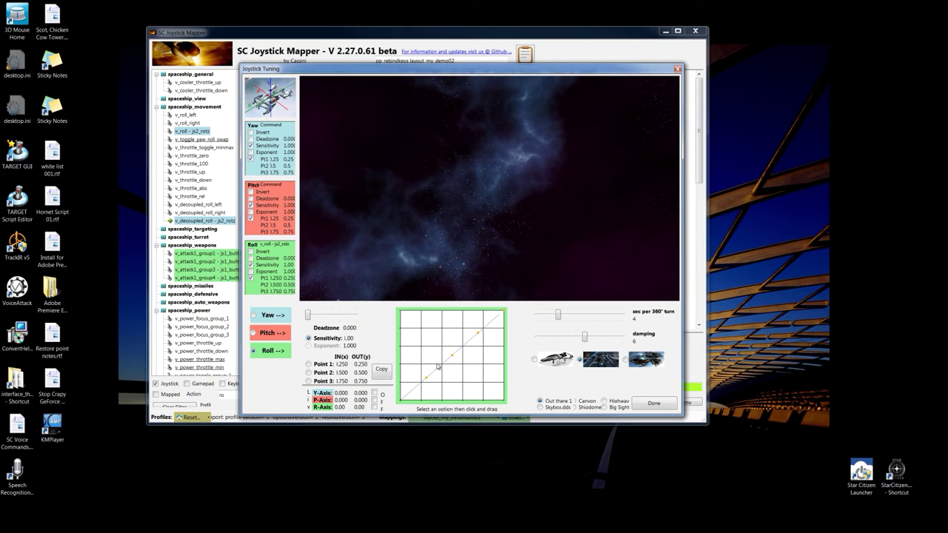
left_click(256, 315)
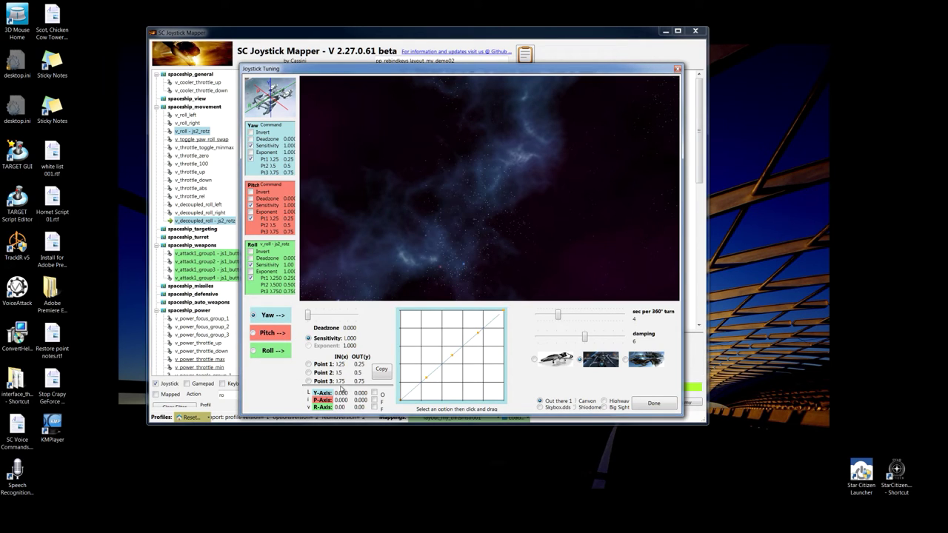
left_click(309, 365)
left_click_drag(425, 381, 420, 429)
left_click(309, 373)
left_click_drag(435, 358, 474, 276)
left_click(309, 381)
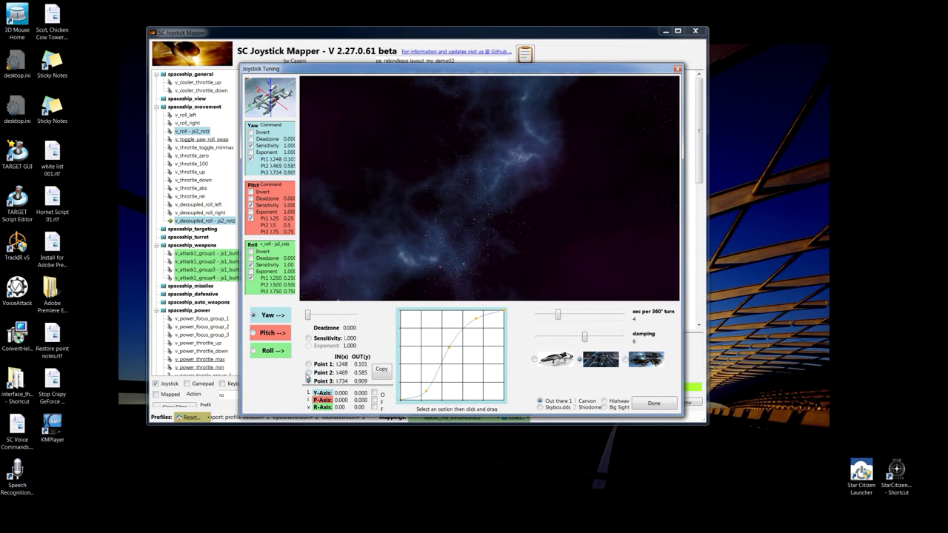
left_click(309, 338)
Step: Close tuning with Done, list only mapped Joystick 1 actions, and clear the 'ro' filter
left_click(648, 404)
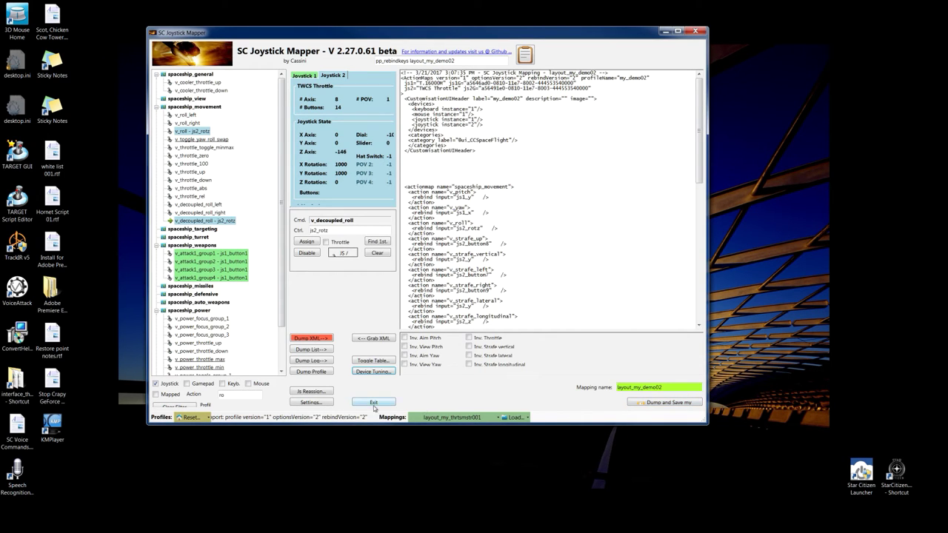
left_click(299, 77)
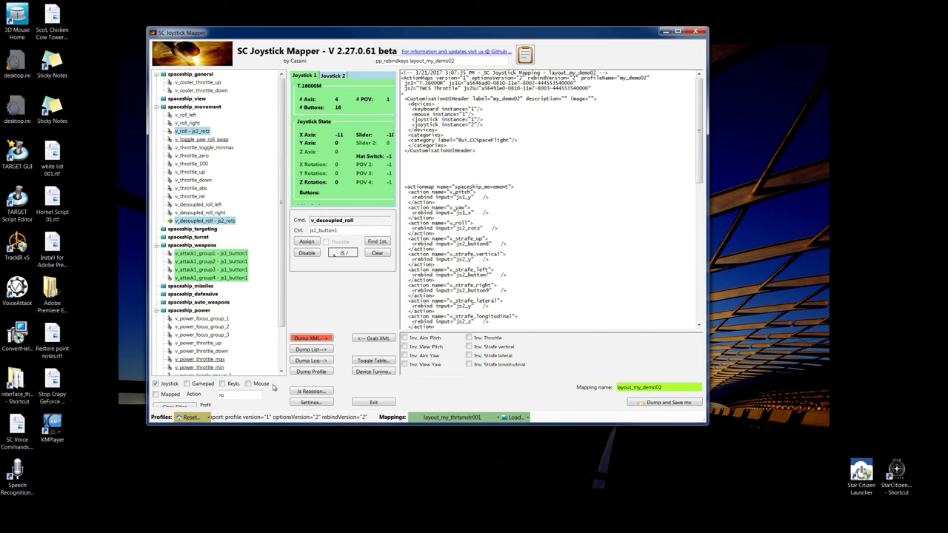
left_click(155, 396)
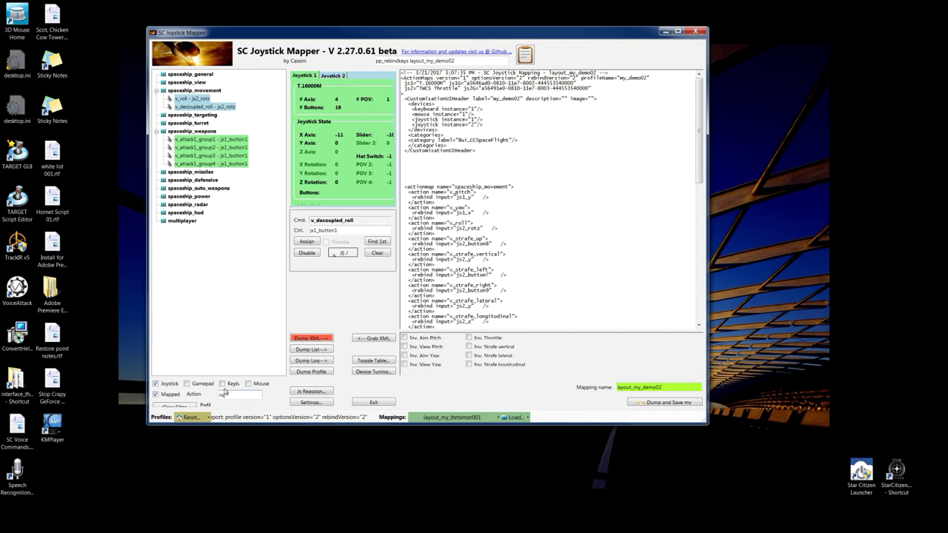
key("BackSpace")
key("BackSpace")
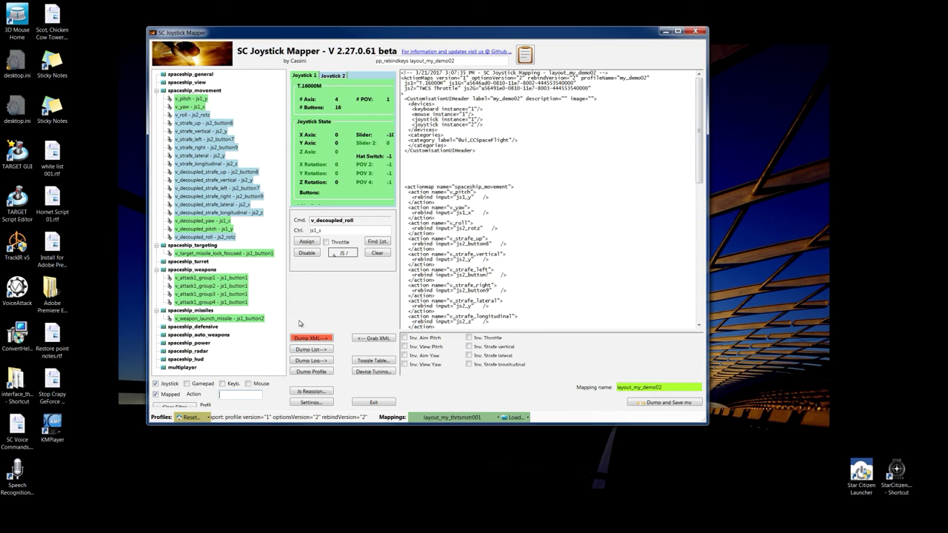
Step: Regenerate the XML, overwrite layout_my_demo02, and reopen Device Tuning from spaceship_movement
left_click(307, 340)
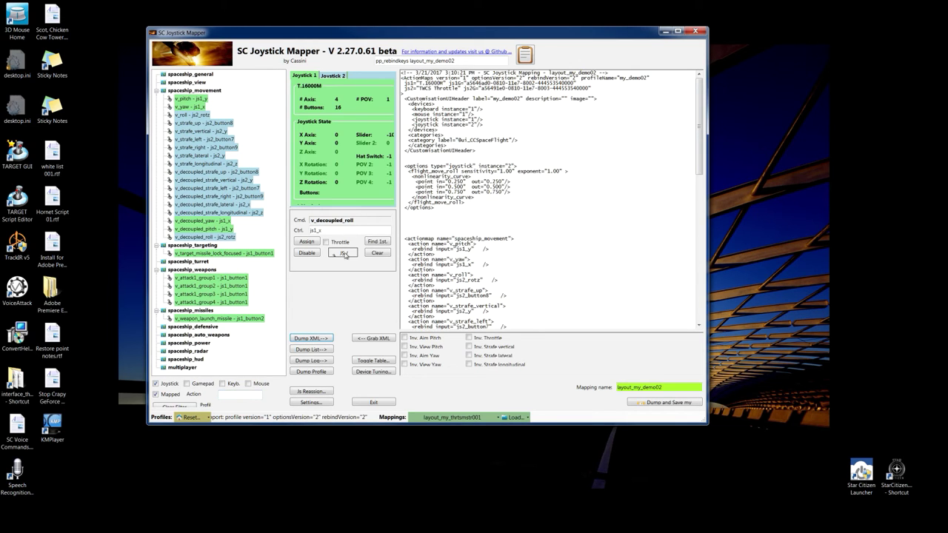
left_click(655, 404)
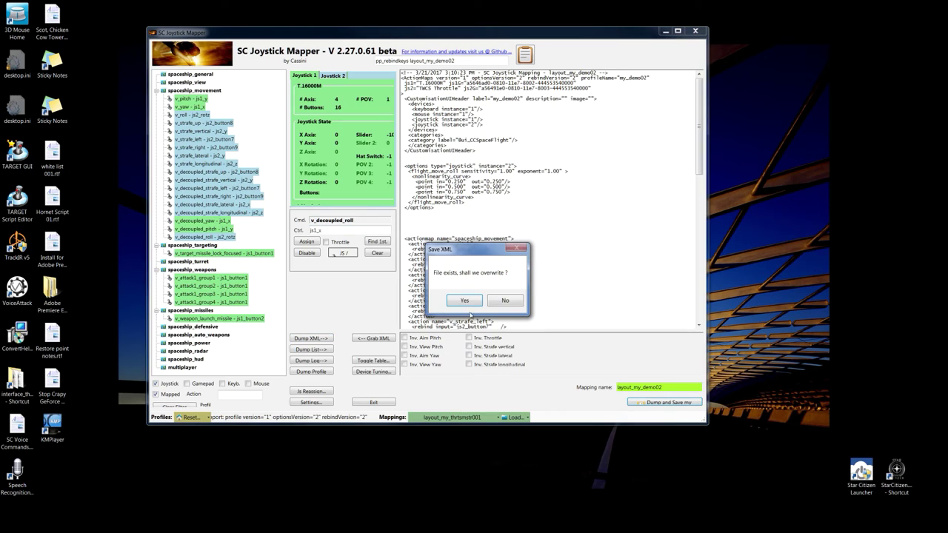
left_click(465, 300)
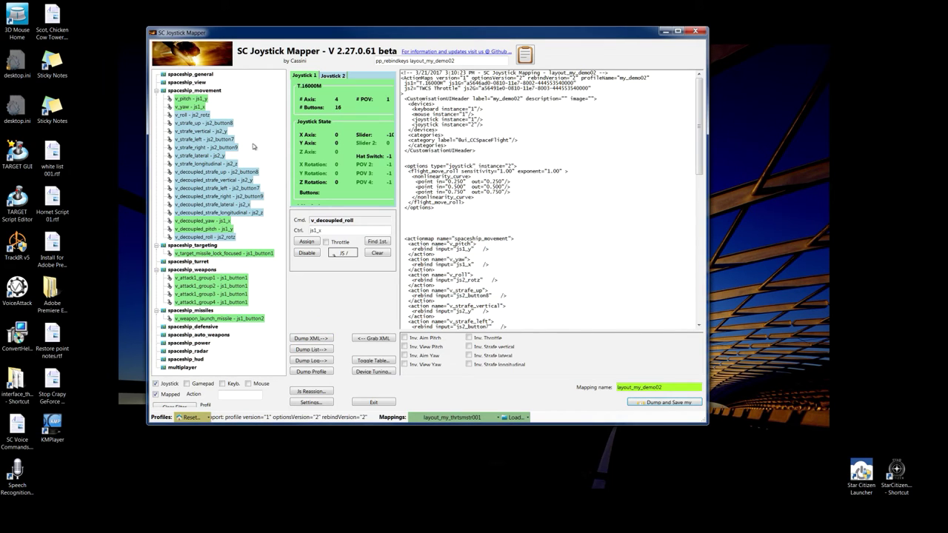
left_click(209, 91)
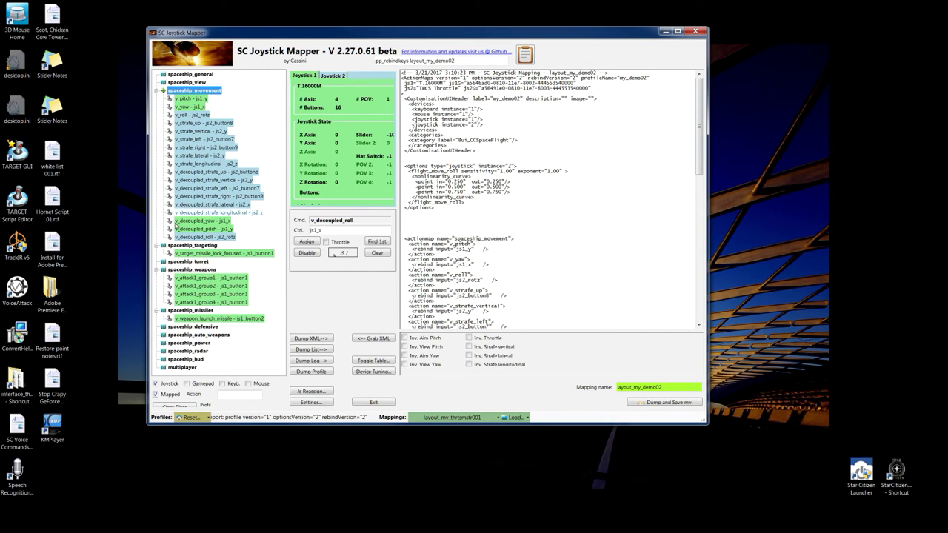
left_click(368, 372)
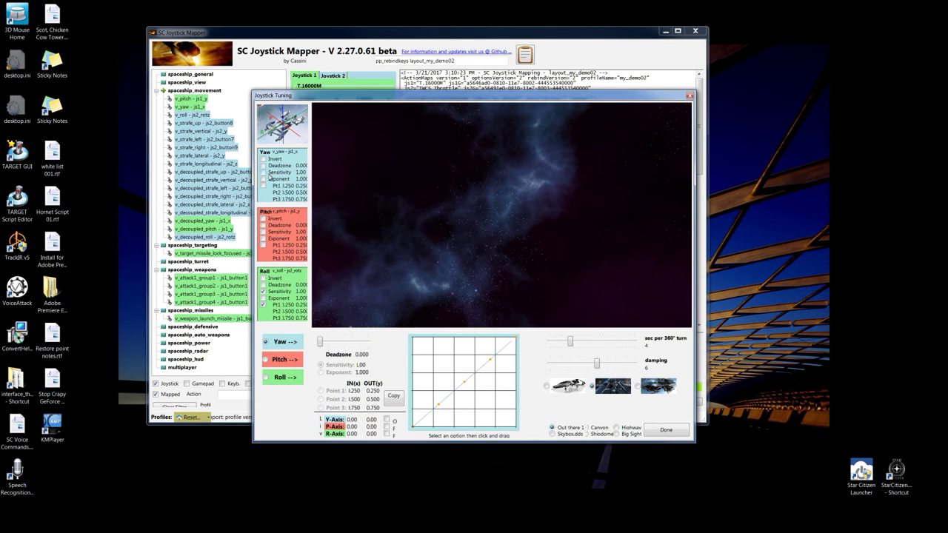
Step: Enable yaw Sensitivity and Pt, pitch Pt, and include pitch and roll in the preview
left_click(263, 172)
left_click(263, 186)
left_click(263, 246)
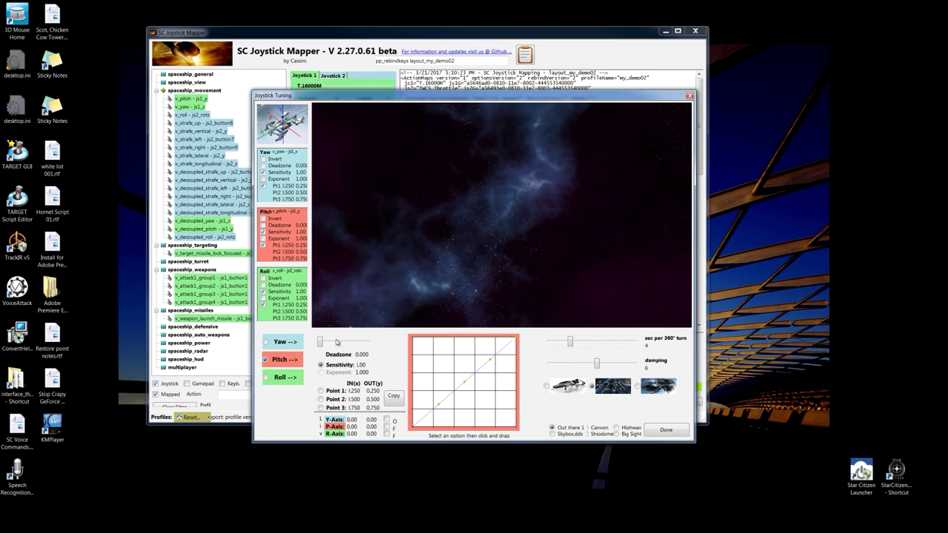
left_click(294, 345)
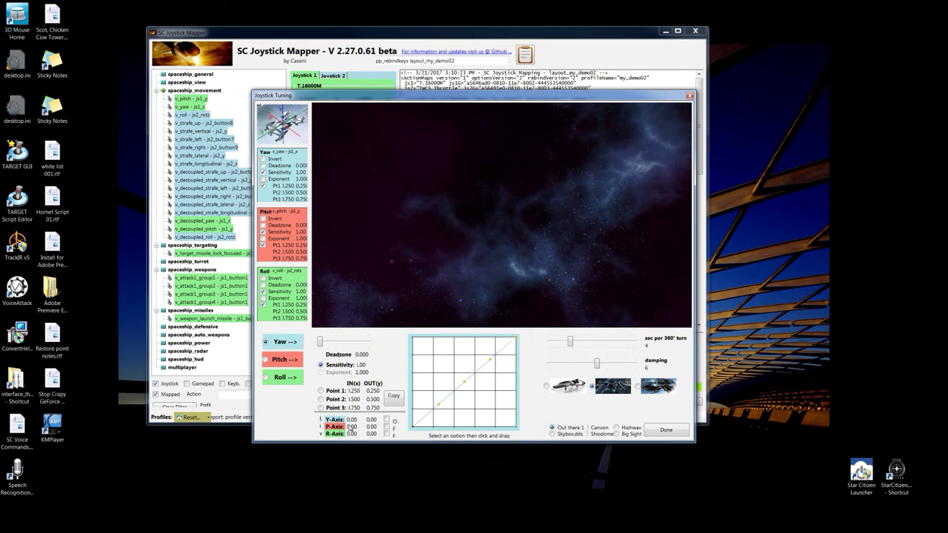
left_click(387, 434)
left_click(387, 427)
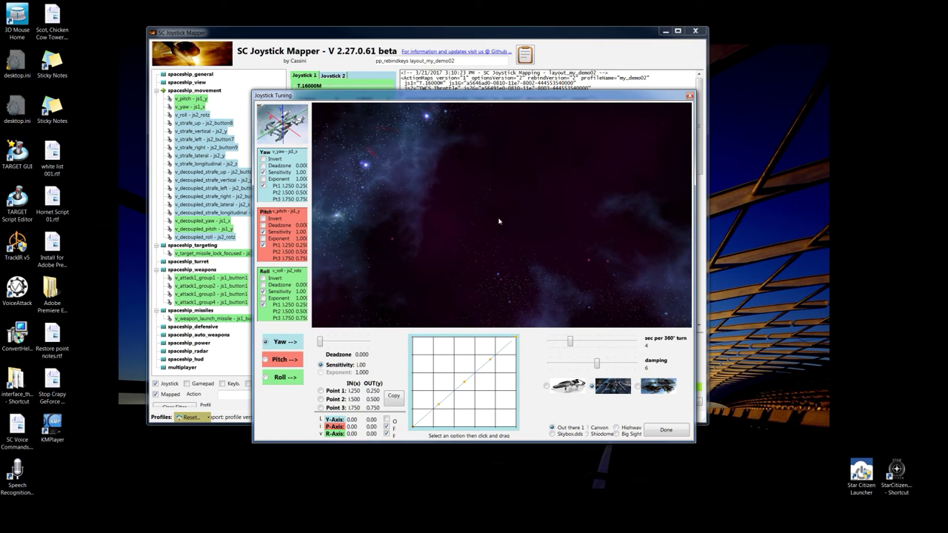
Step: Adjust yaw sensitivity and move Points 1–3 to 1.236/0.093, 1.471/0.565 and 1.694/0.905
left_click_drag(440, 408, 426, 465)
left_click(321, 390)
left_click(331, 400)
left_click_drag(457, 386, 448, 360)
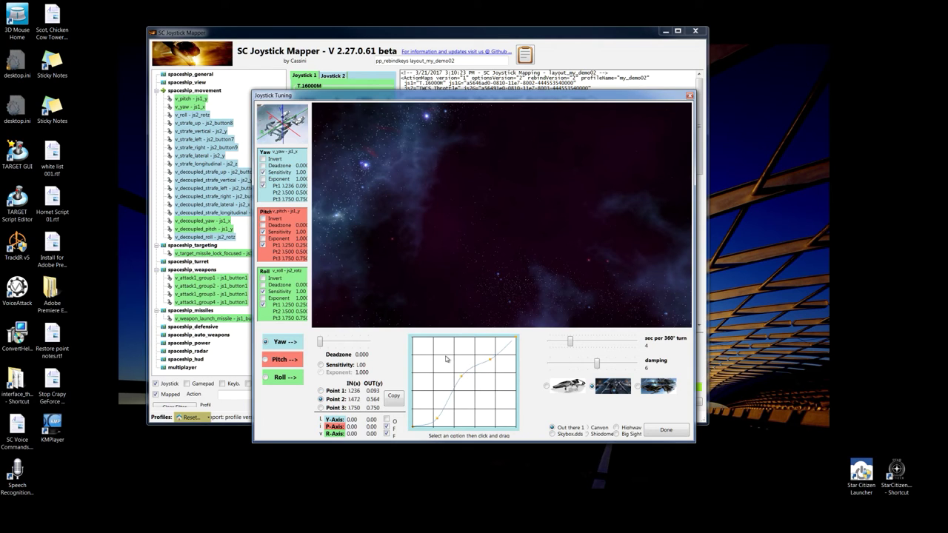
left_click(333, 407)
left_click_drag(490, 358, 485, 345)
Step: Copy Yaw's curve points to Pitch and Roll, then check the pitch and roll curves
left_click(391, 404)
left_click(266, 360)
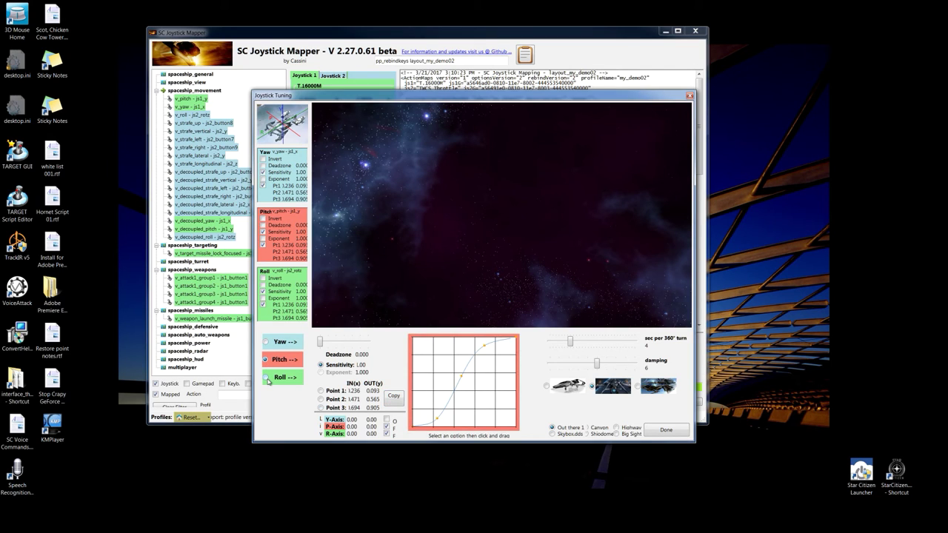
left_click(266, 378)
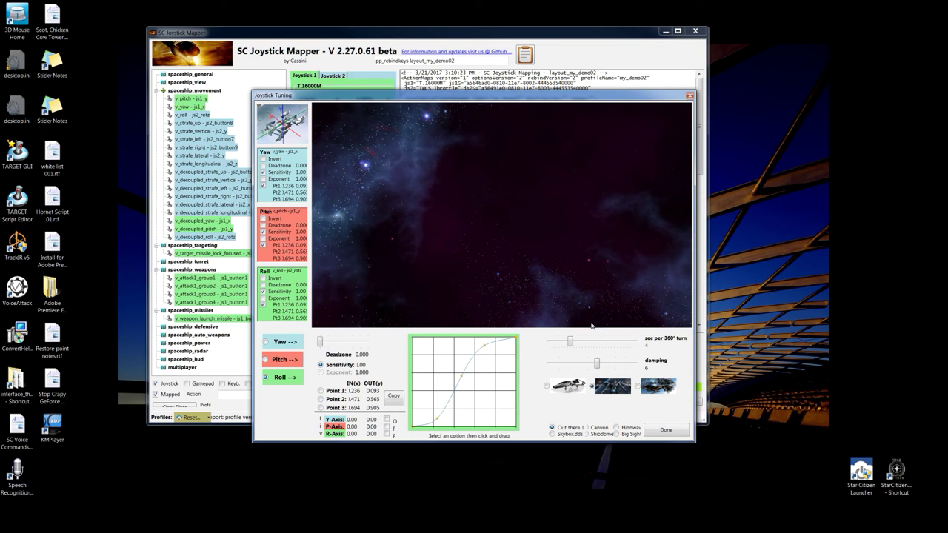
Step: Preview the curve on all three ship models and the Skybox.dds and Highway backgrounds, then finish tuning
left_click(549, 388)
left_click(592, 387)
left_click(637, 387)
left_click(552, 434)
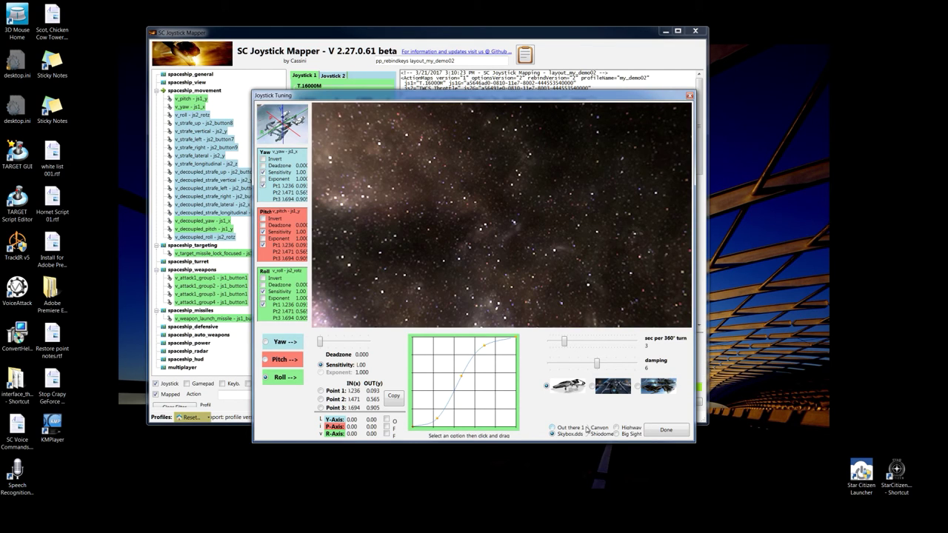
left_click(617, 428)
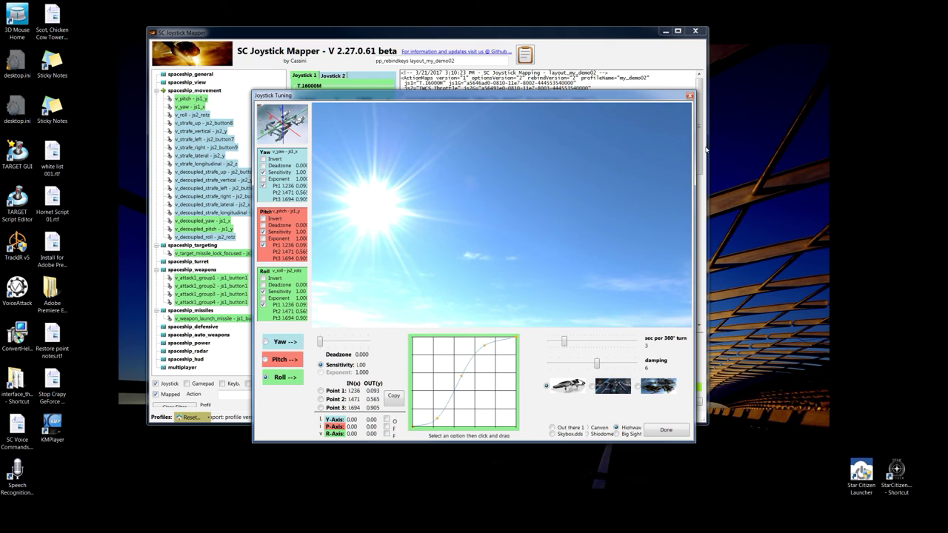
left_click(665, 430)
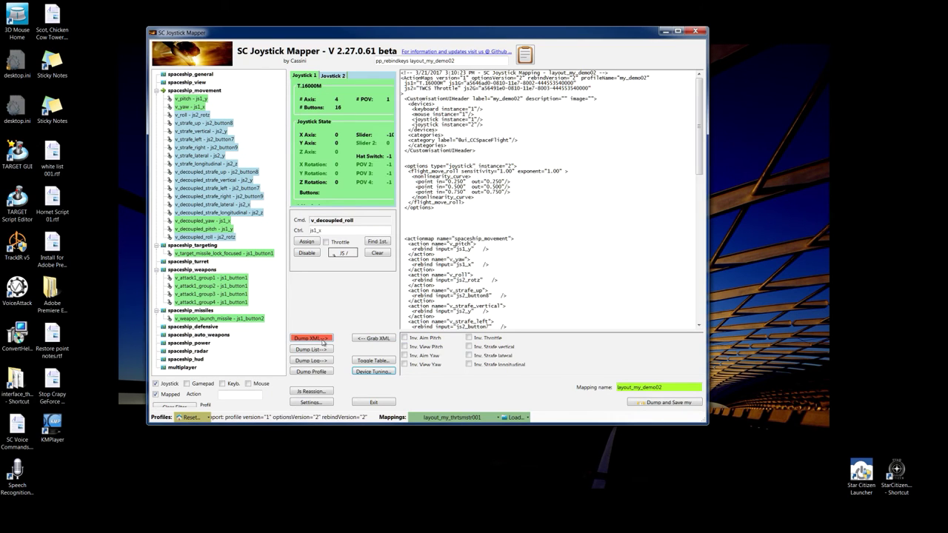
Step: Save layout_my_demo02 over the existing XML file and switch back to the game
left_click(653, 404)
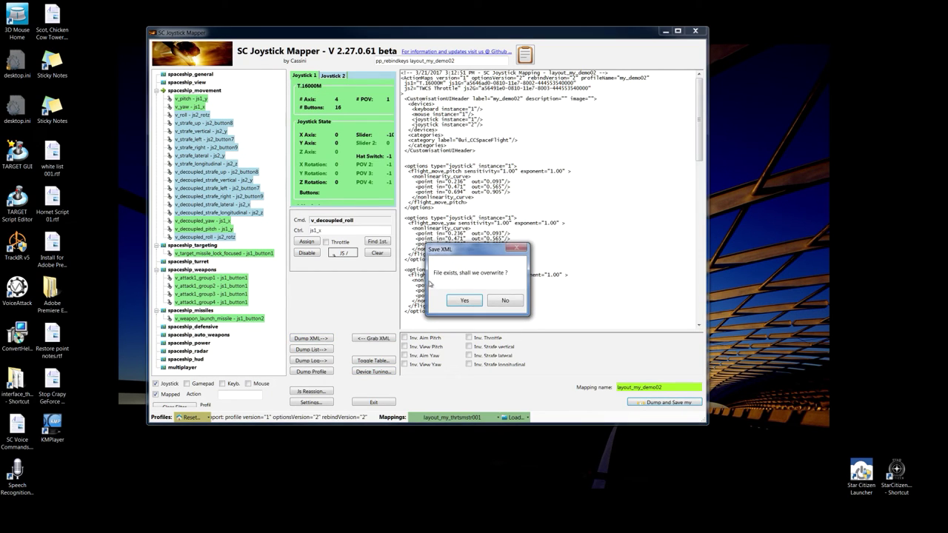
left_click(460, 301)
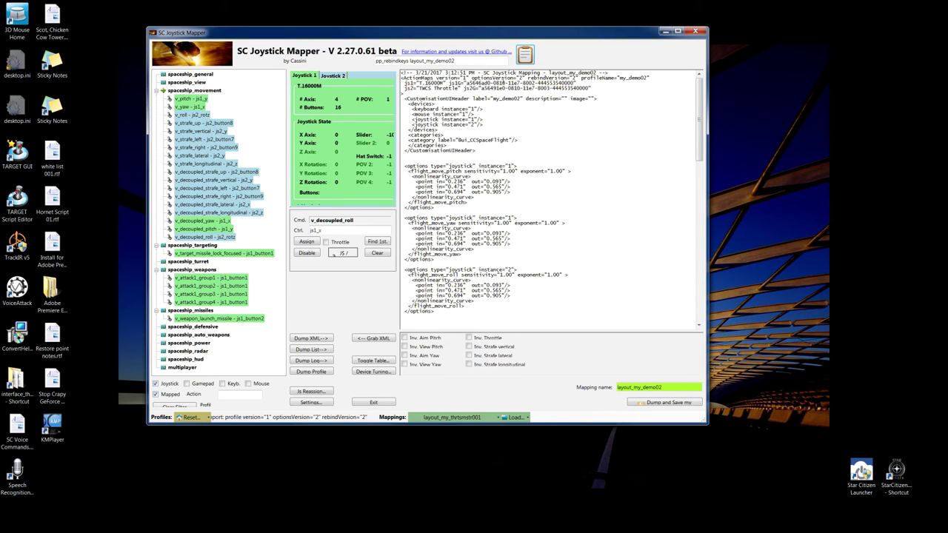
key("alt")
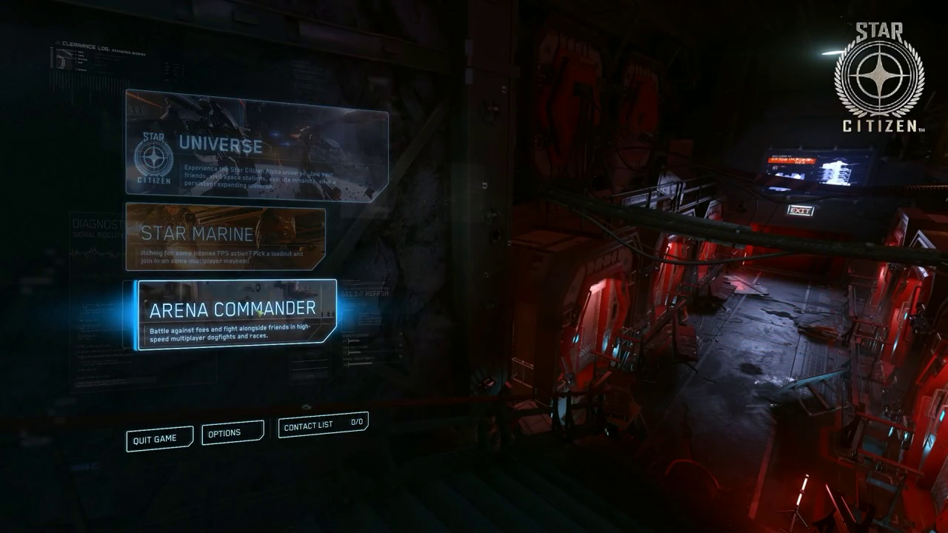
Step: Launch a singleplayer Arena Commander Free Flight match on Broken Moon in the Anvil Hornet F7CS Ghost
left_click(261, 312)
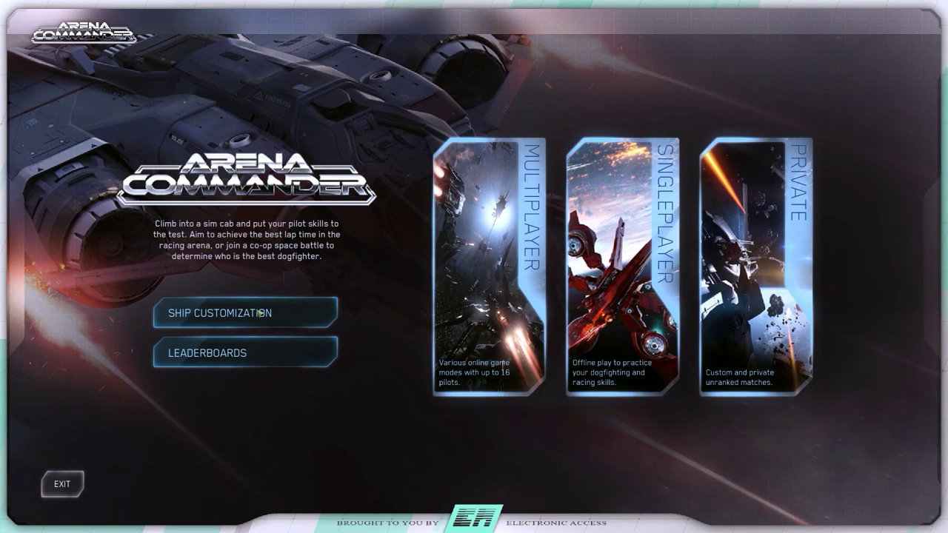
left_click(654, 288)
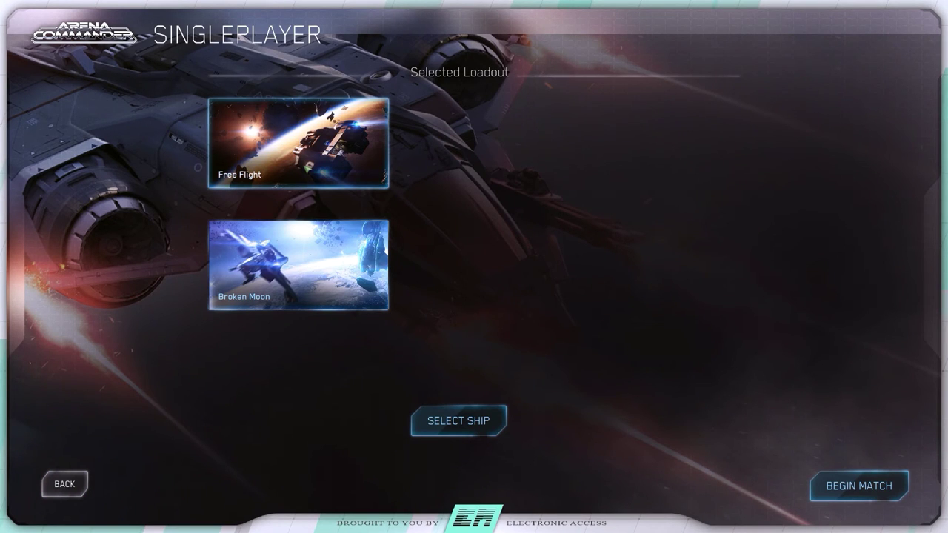
left_click(384, 177)
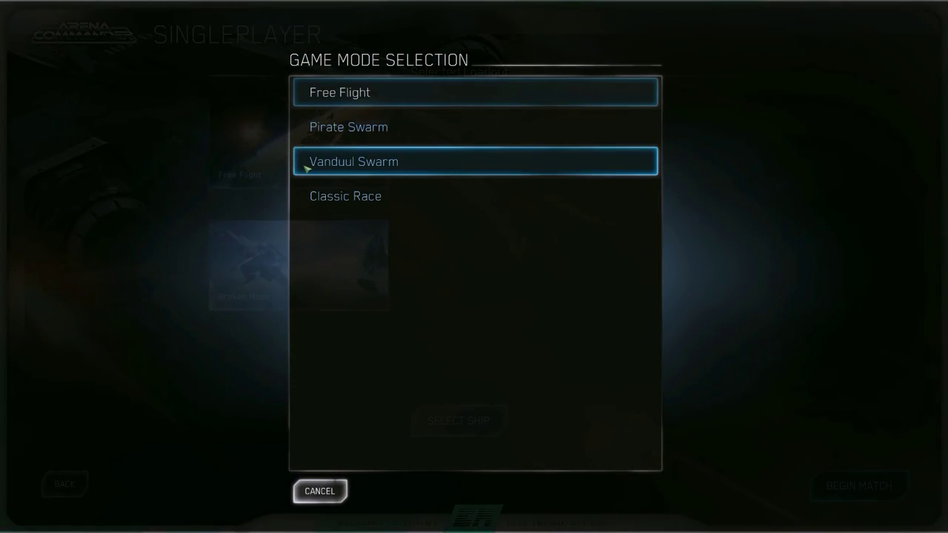
left_click(332, 103)
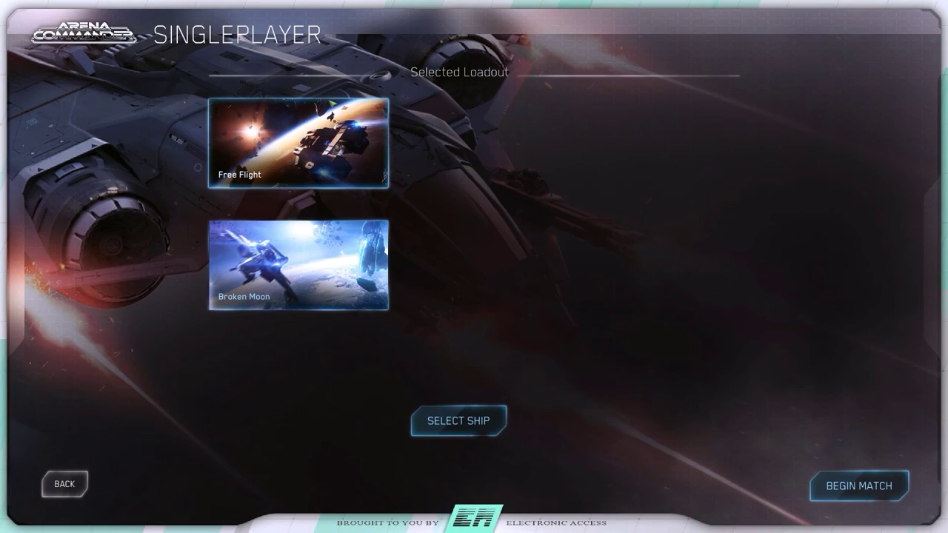
left_click(458, 421)
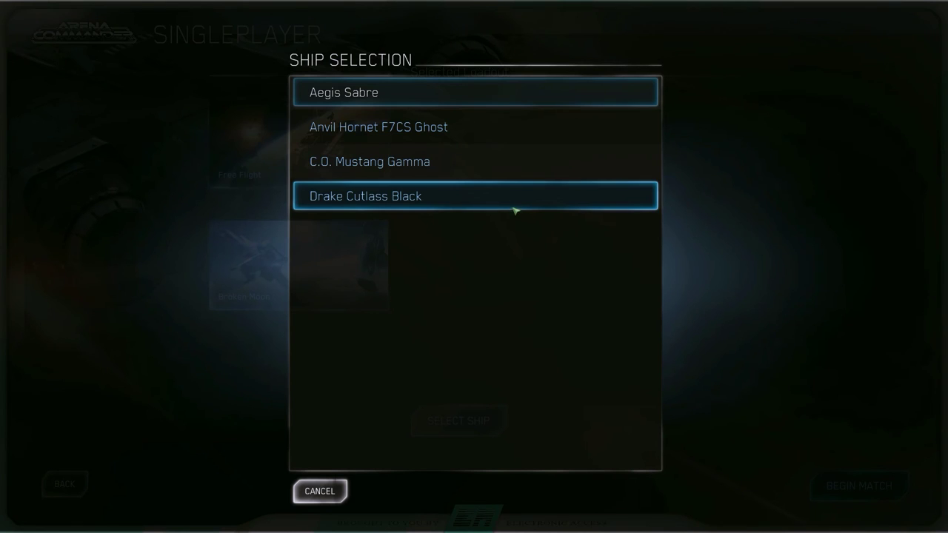
left_click(373, 132)
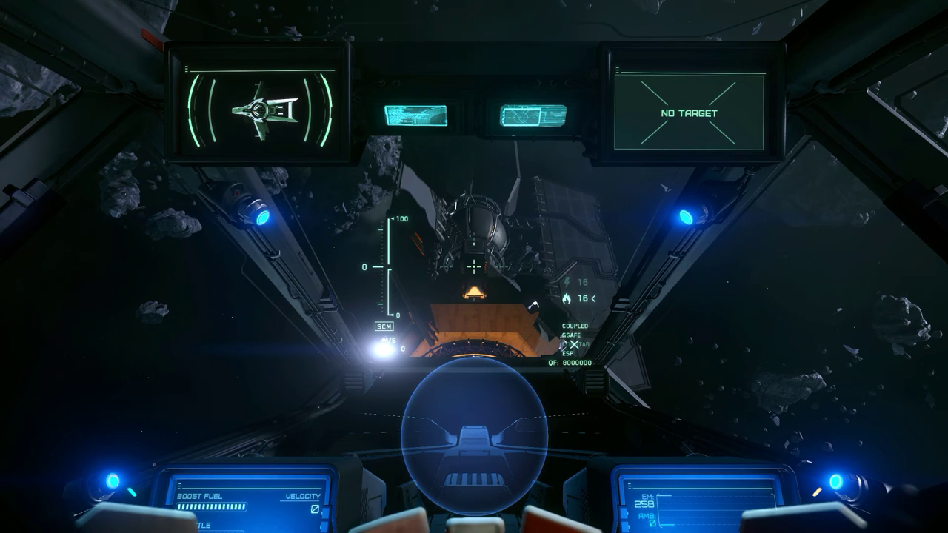
Step: Run pp_rebindkeys layout_my_demo02 in the developer console to load the mapping
key("grave")
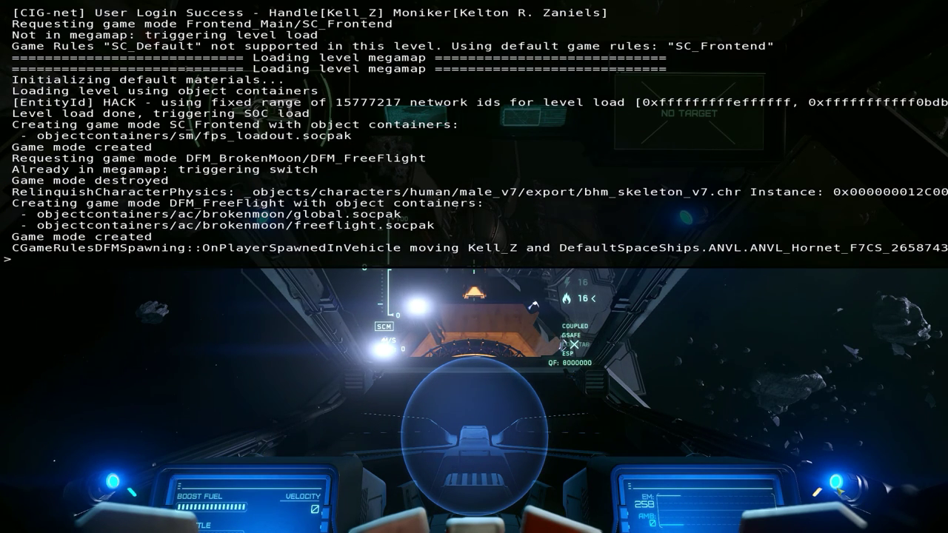
key("ctrl+v")
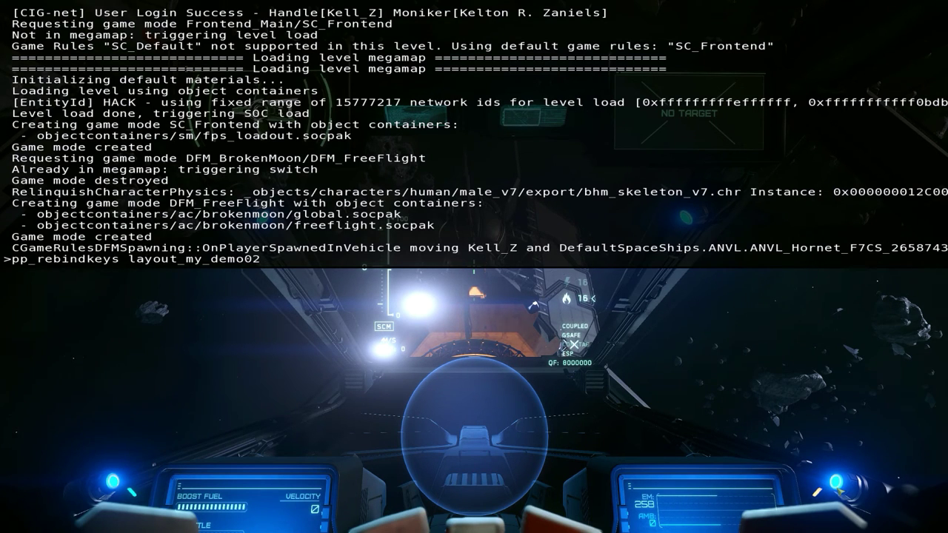
key("Return")
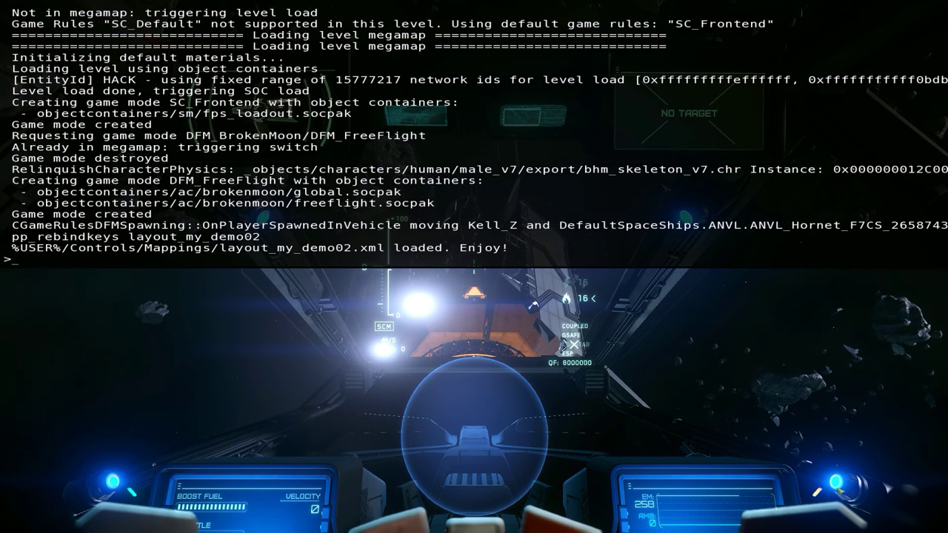
key("grave")
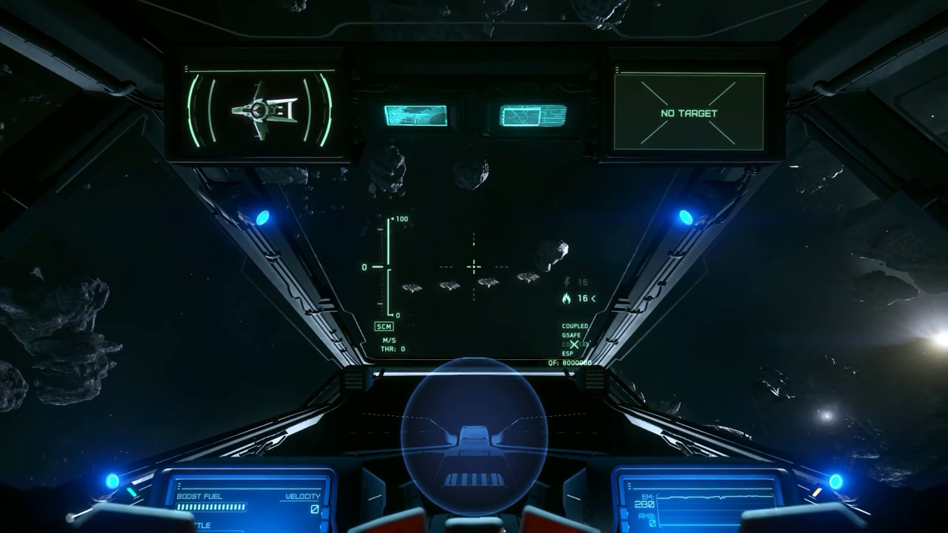
Step: Pause the game after test-flying the Hornet with the new curves
key("Escape")
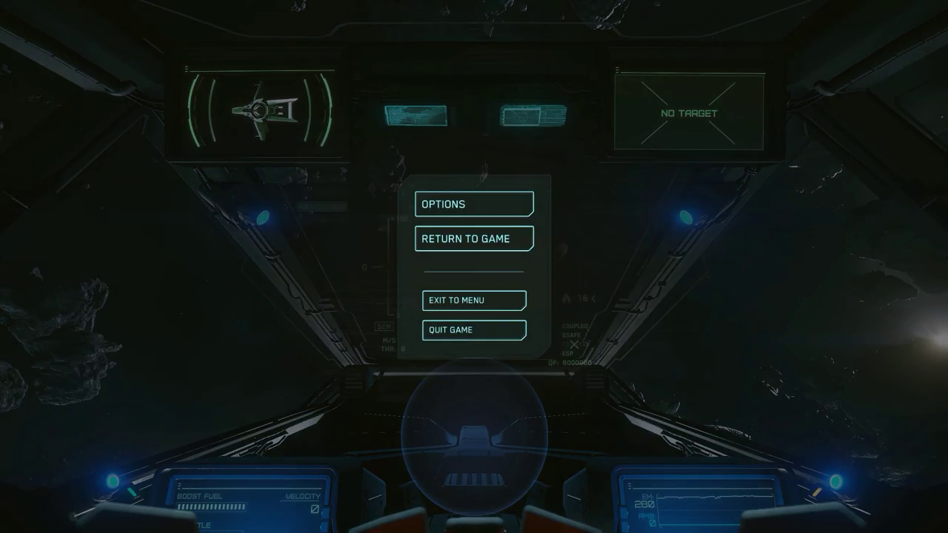
Step: Go to Options > Keybindings and advance to the Joystick / HOTAS bindings page
left_click(443, 209)
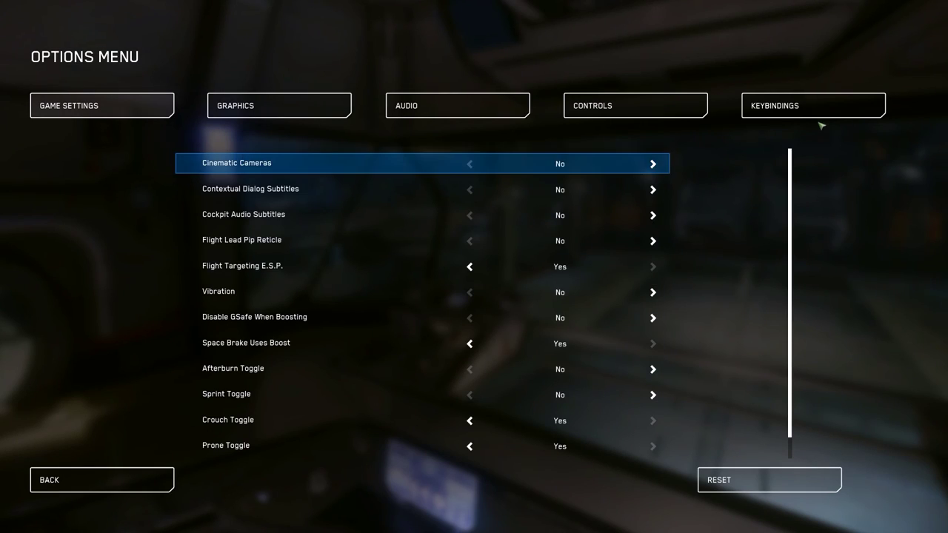
left_click(818, 109)
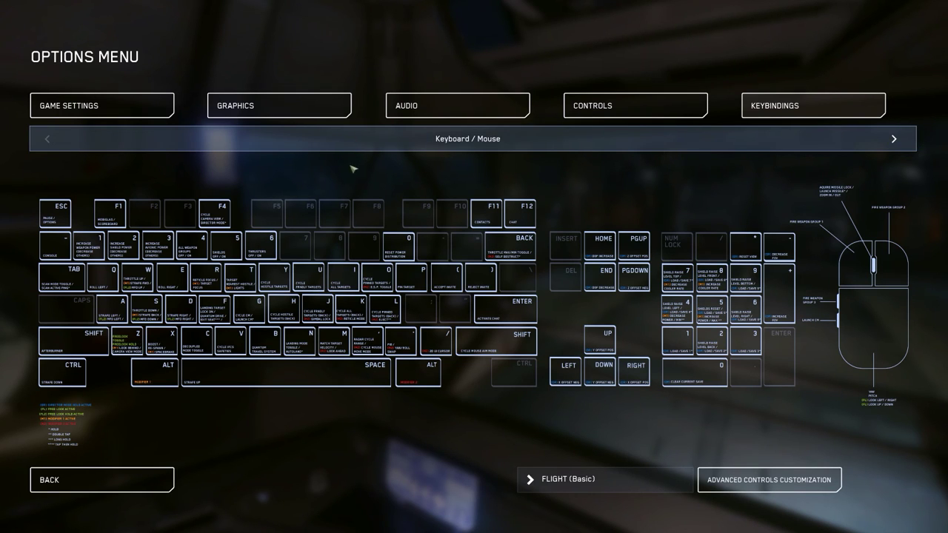
left_click(896, 142)
left_click(895, 142)
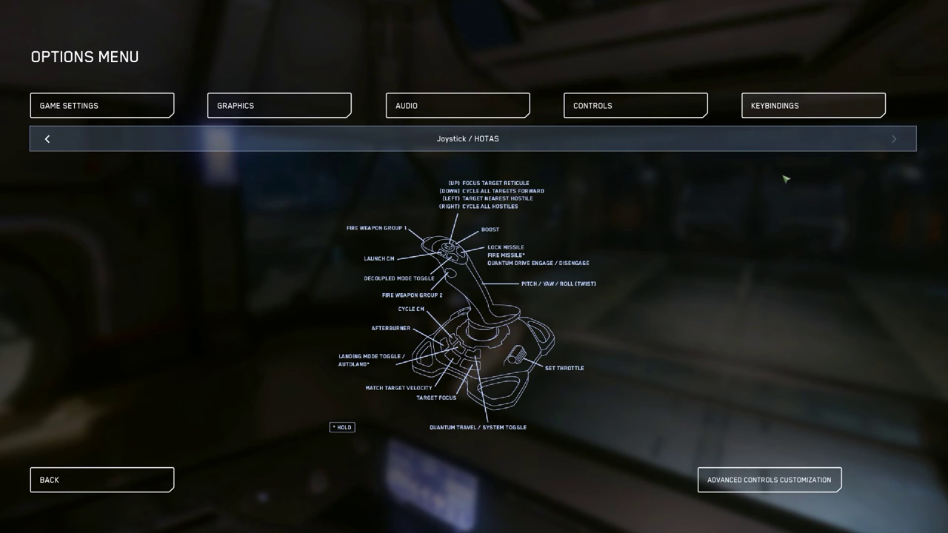
left_click(753, 480)
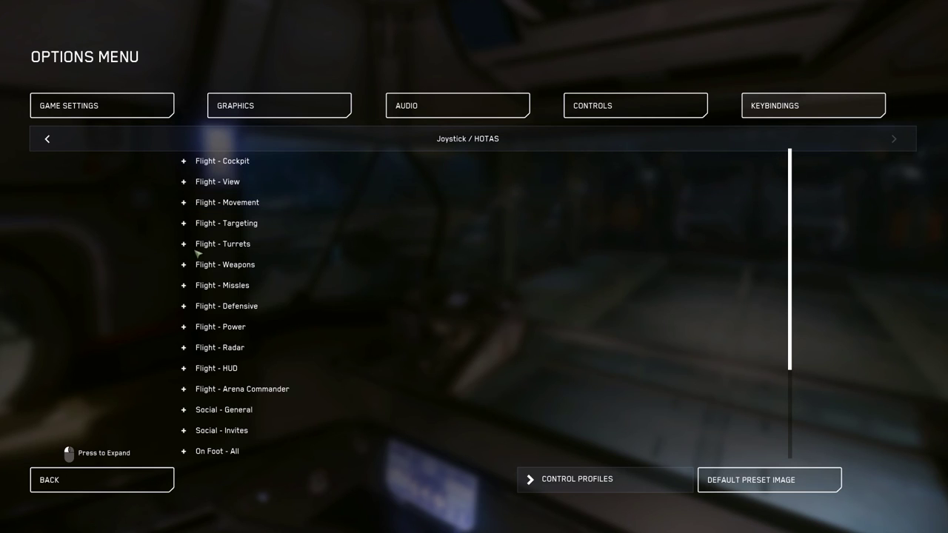
scroll(640, 304, "down", 3)
scroll(629, 334, "up", 3)
scroll(629, 334, "down", 3)
scroll(622, 339, "up", 3)
left_click(194, 204)
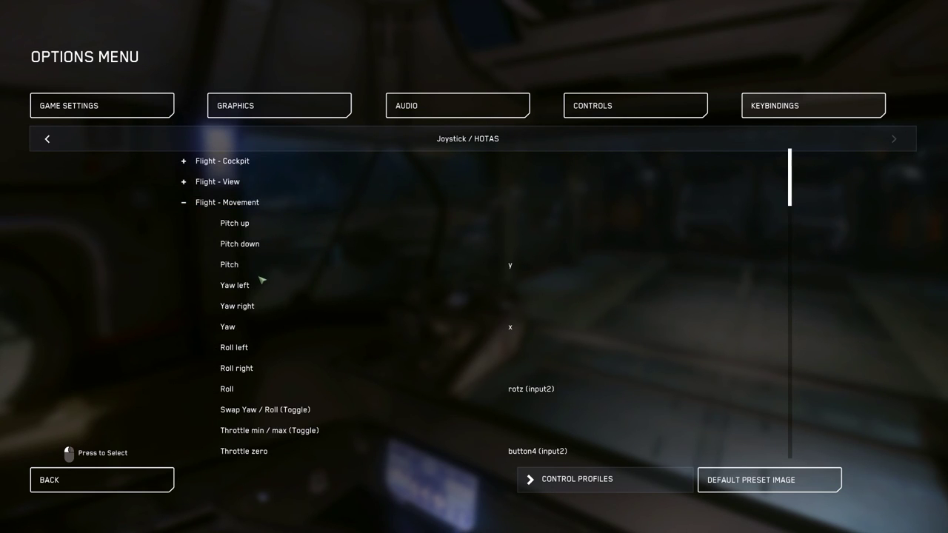
left_click(222, 329)
scroll(217, 332, "down", 2)
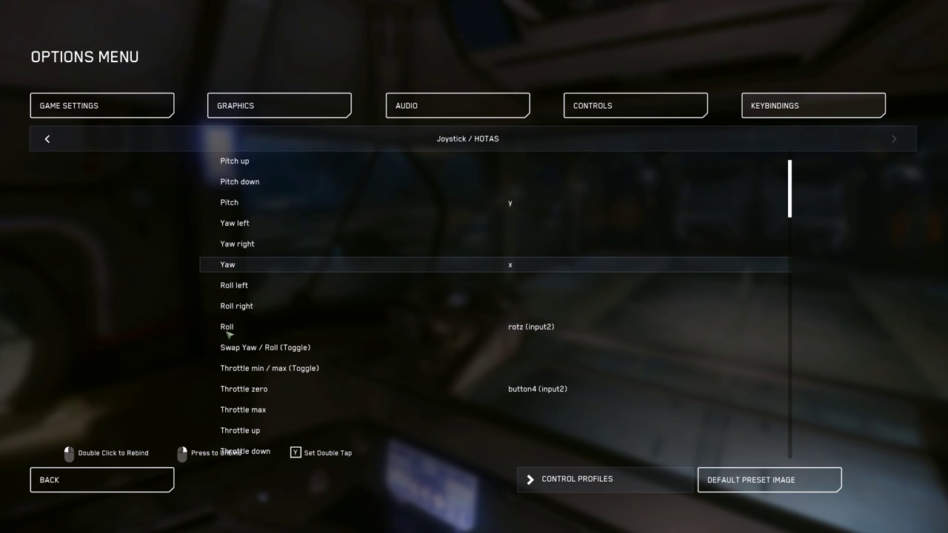
scroll(201, 343, "down", 2)
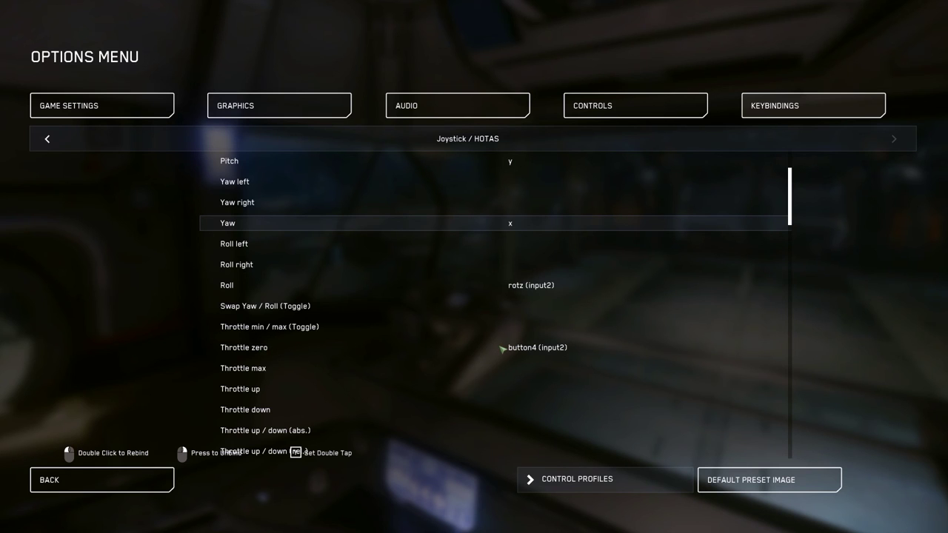
left_click(570, 480)
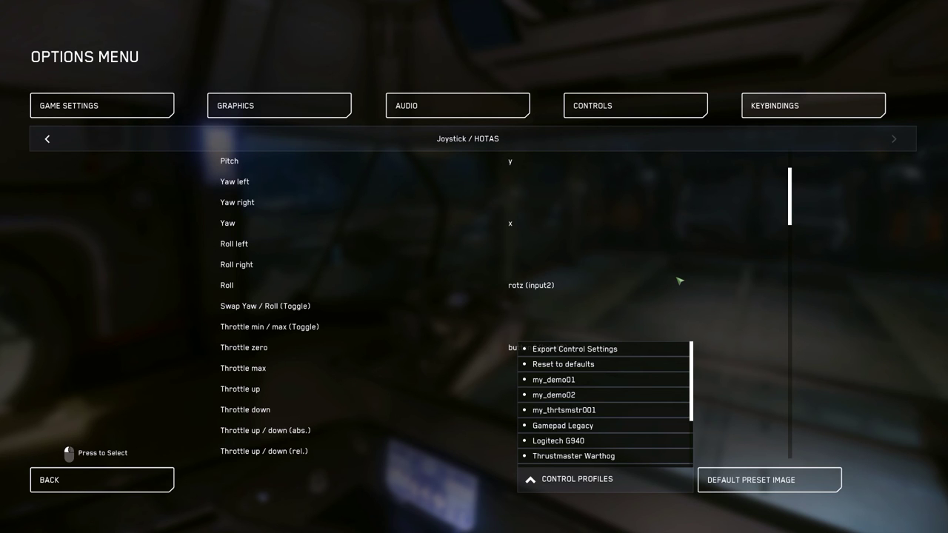
Step: Close the Control Profiles list, scroll through the Joystick / HOTAS bindings, and switch to the Controls settings
scroll(331, 271, "down", 5)
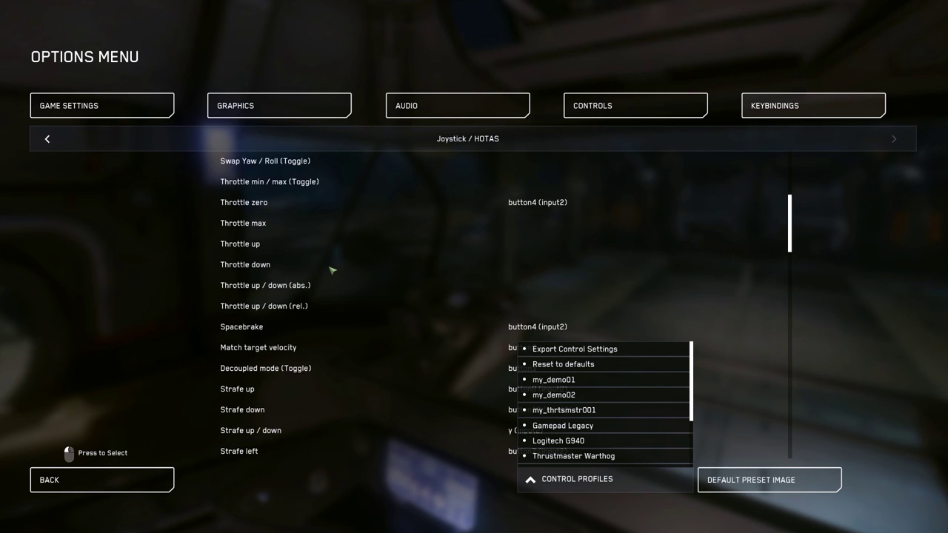
scroll(331, 271, "down", 4)
left_click(164, 287)
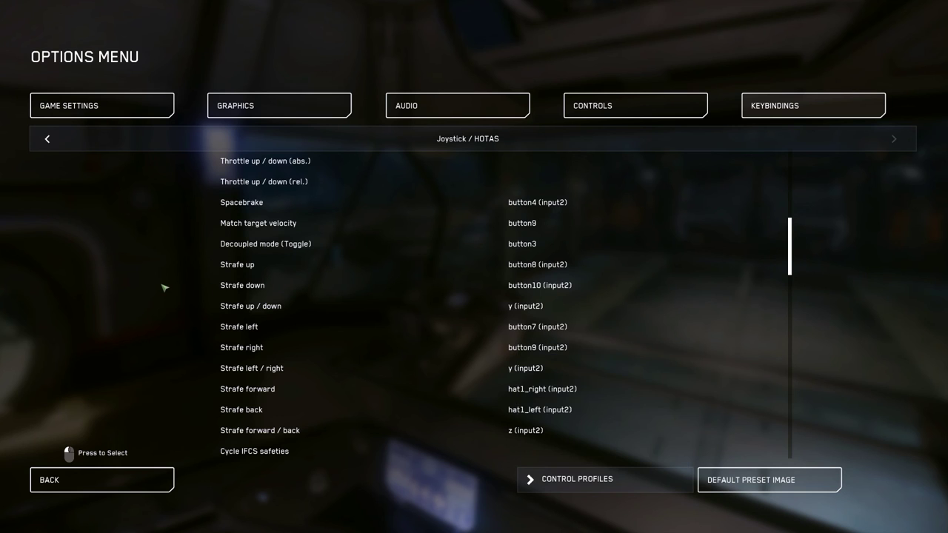
scroll(679, 269, "down", 12)
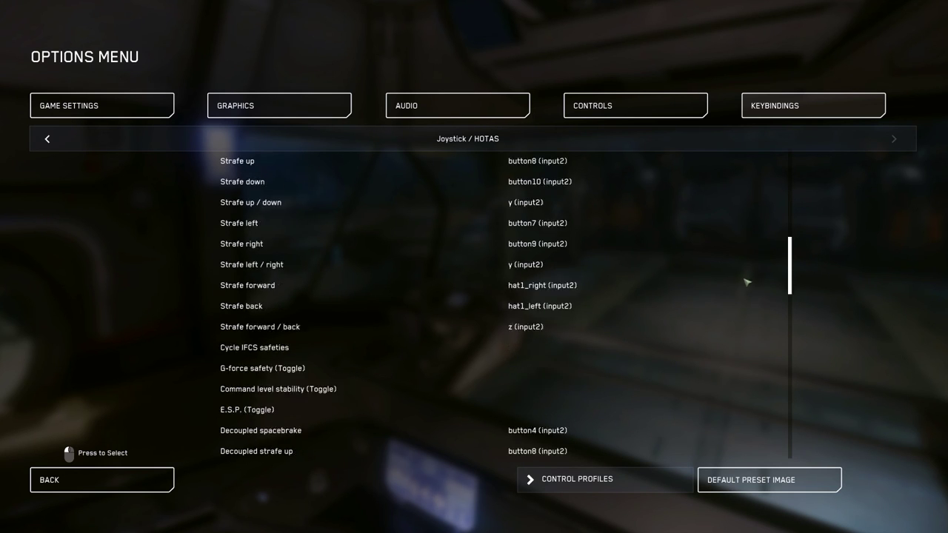
scroll(711, 311, "down", 15)
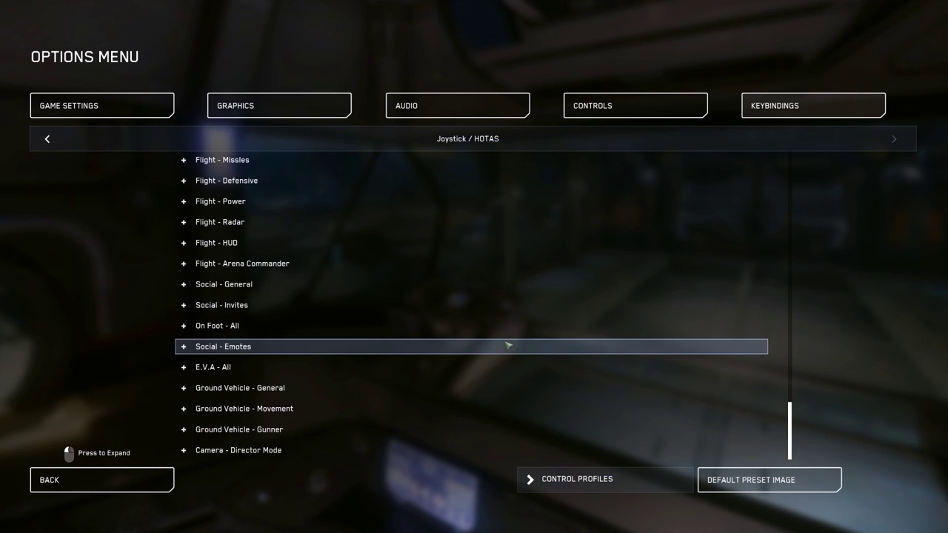
scroll(508, 344, "up", 4)
scroll(508, 343, "up", 2)
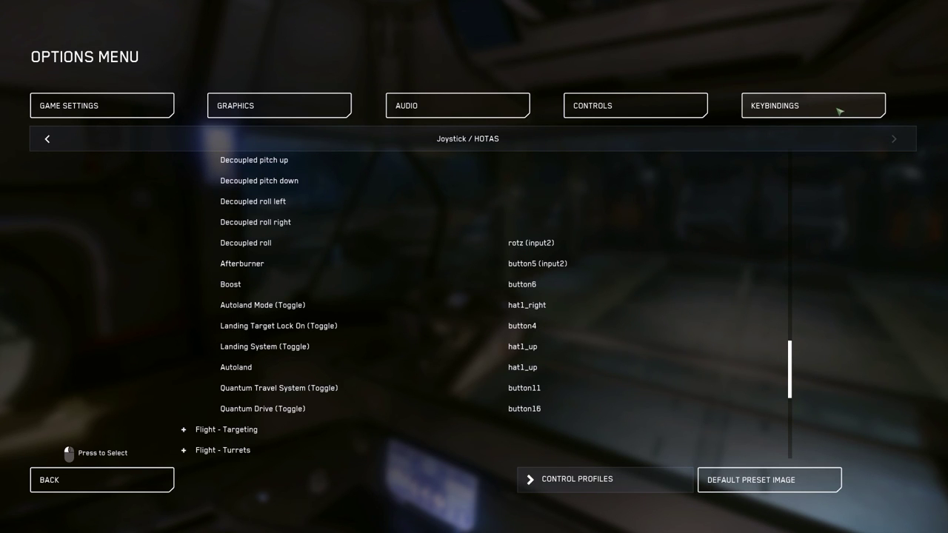
left_click(680, 111)
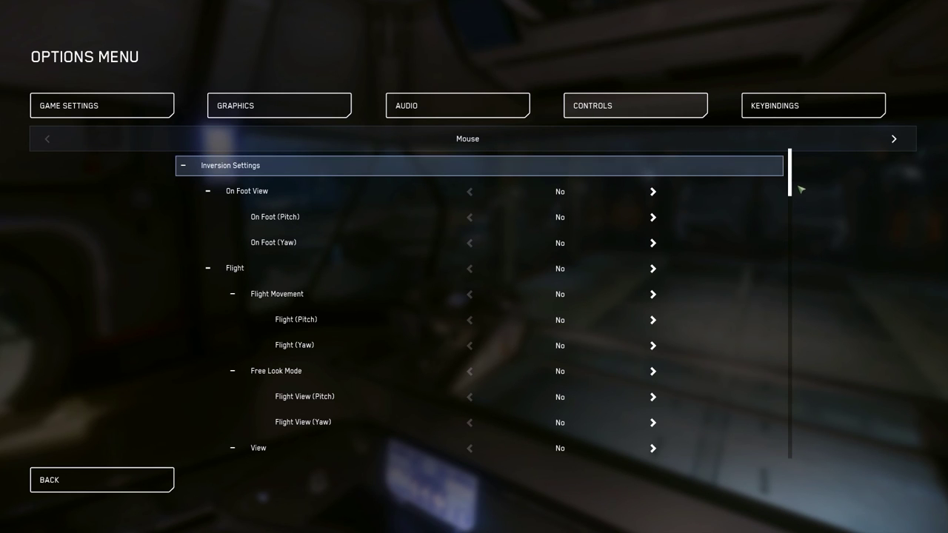
Step: Advance to the Joystick / HOTAS 1 settings and open the Custom Flight (Pitch) sensitivity curve
left_click_drag(790, 191, 773, 326)
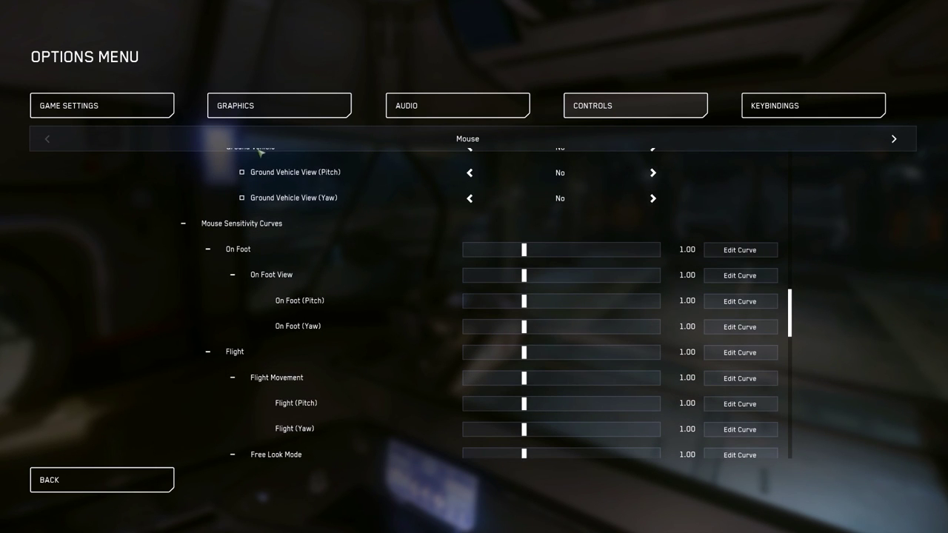
left_click(894, 139)
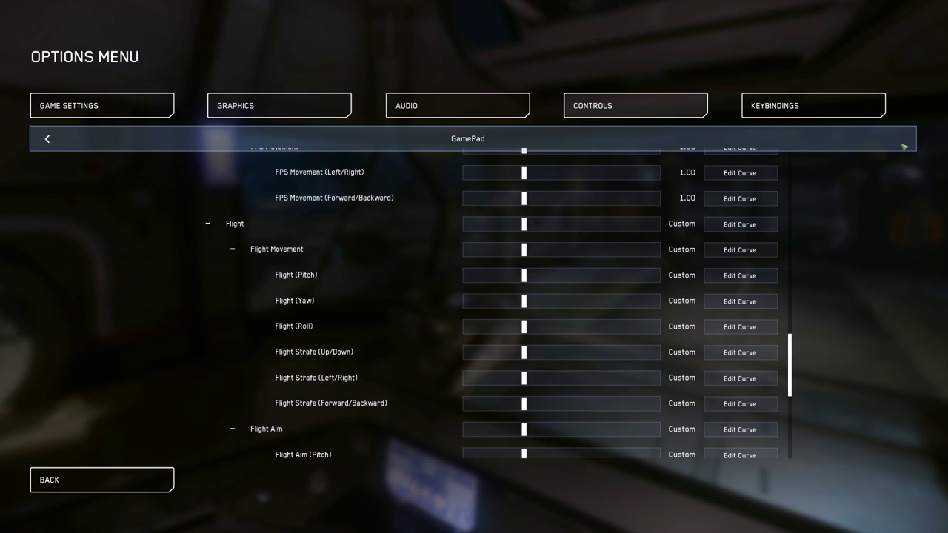
left_click(895, 140)
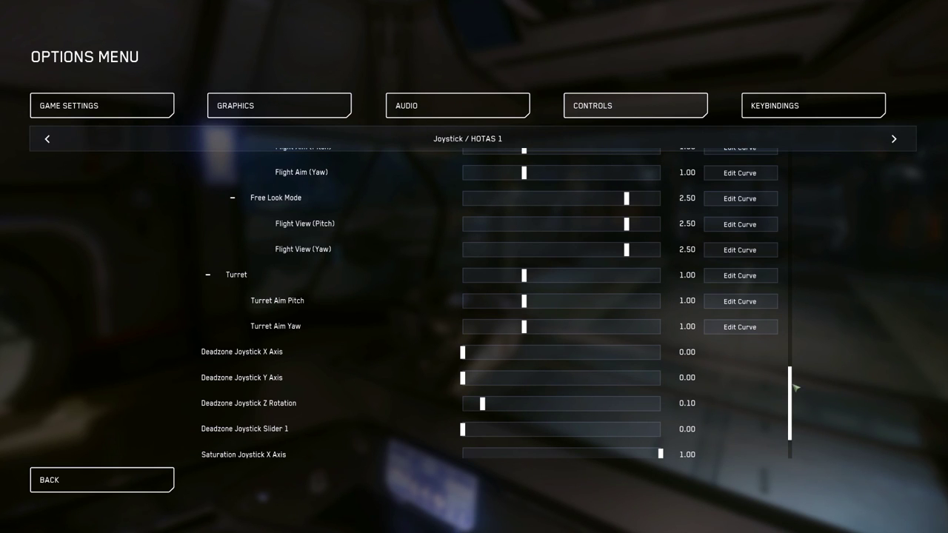
left_click_drag(789, 397, 794, 299)
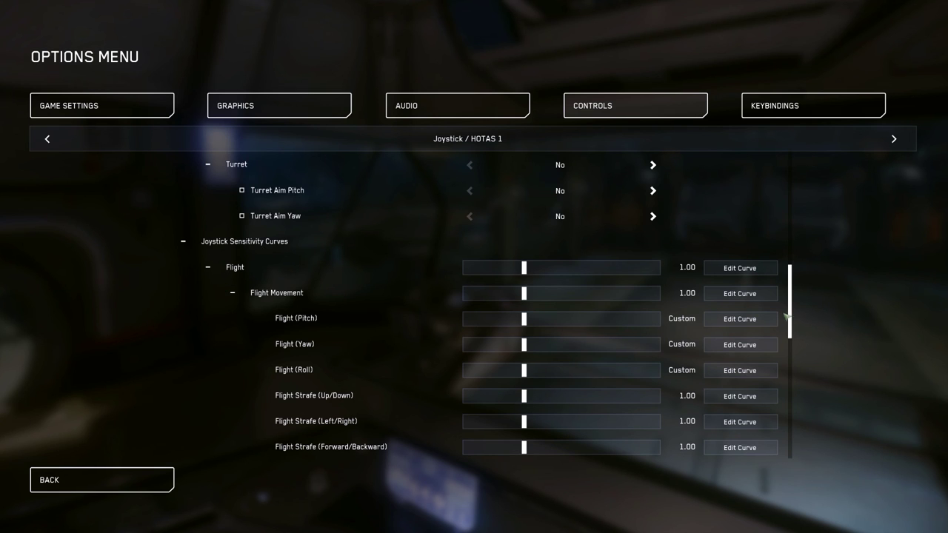
scroll(794, 317, "down", 2)
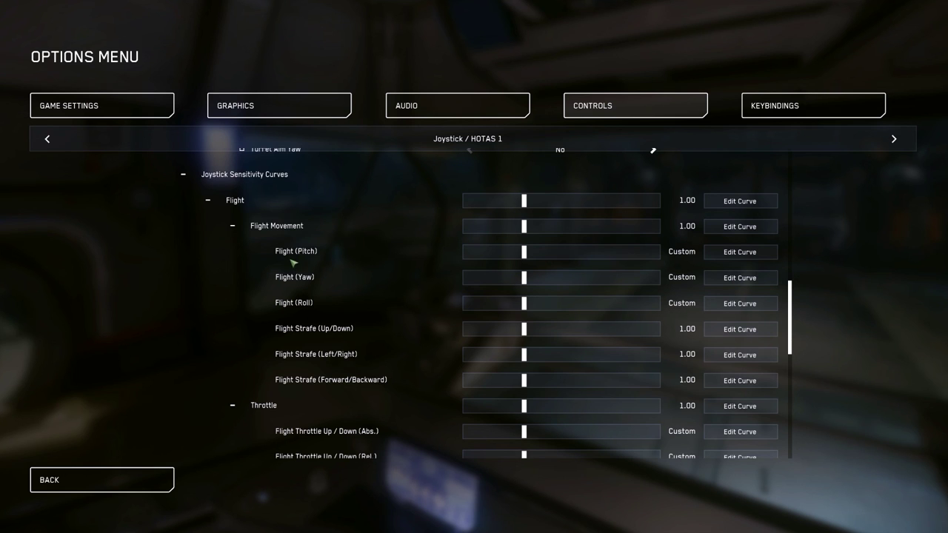
left_click(741, 260)
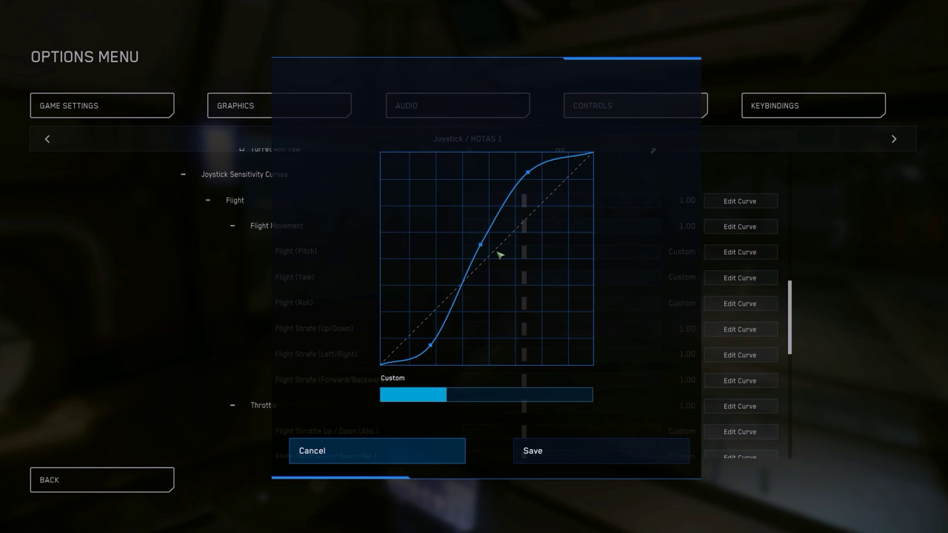
left_click(541, 450)
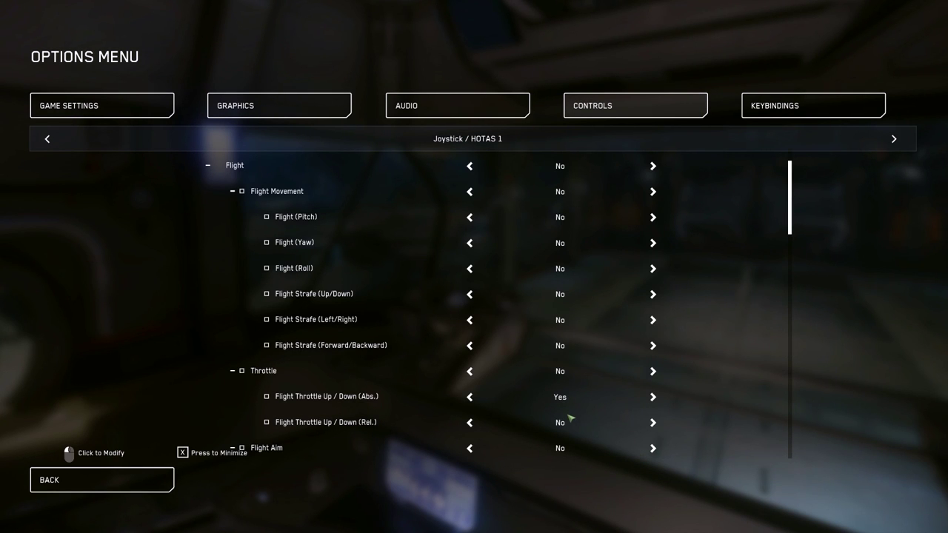
Step: Collapse Inversion Settings and Joystick Sensitivity Curves, revealing Z rotation deadzone 0.10 and saturation 1.00
scroll(570, 419, "down", 10)
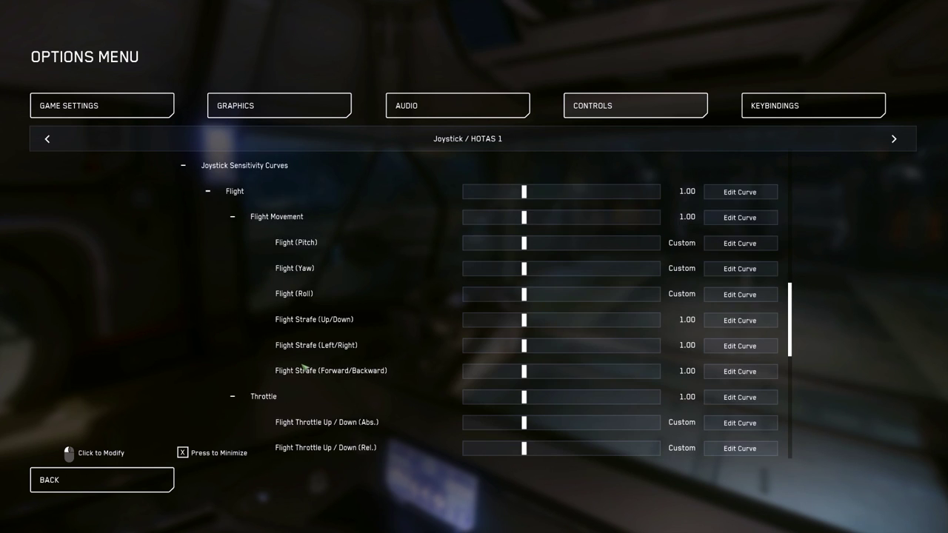
scroll(308, 368, "up", 10)
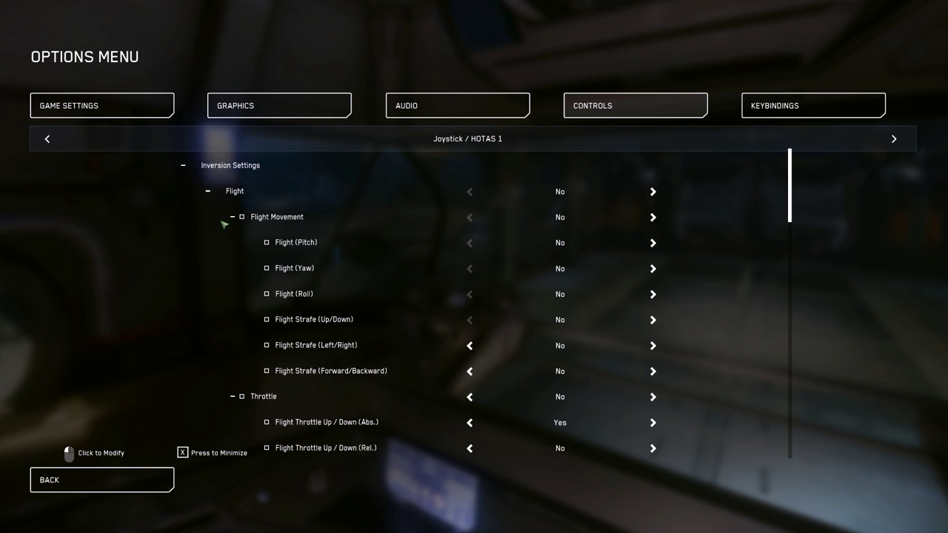
left_click(188, 168)
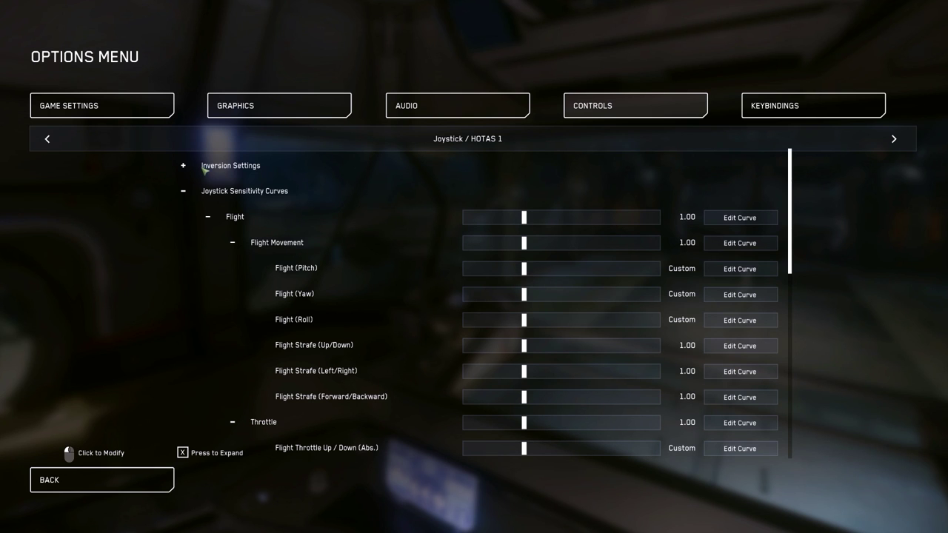
left_click(187, 168)
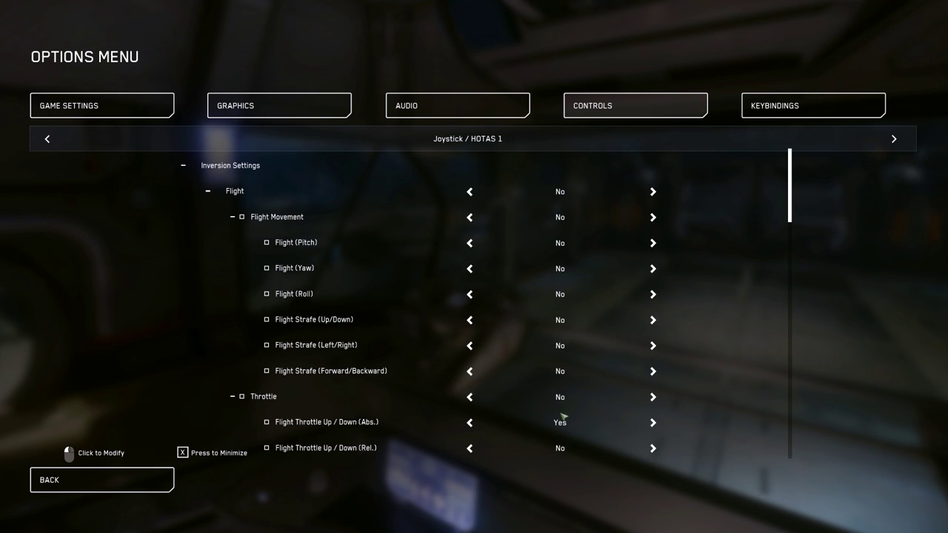
scroll(335, 325, "down", 5)
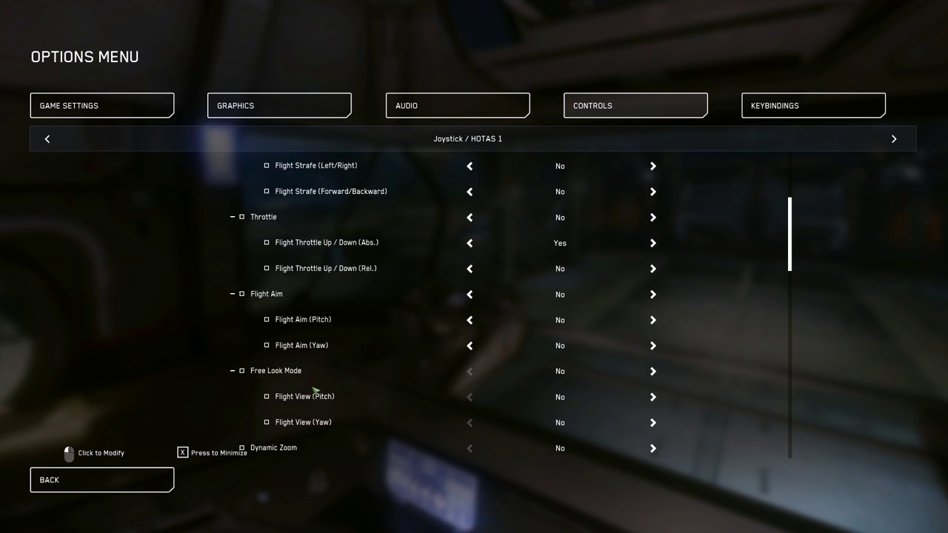
scroll(315, 390, "up", 5)
left_click(185, 166)
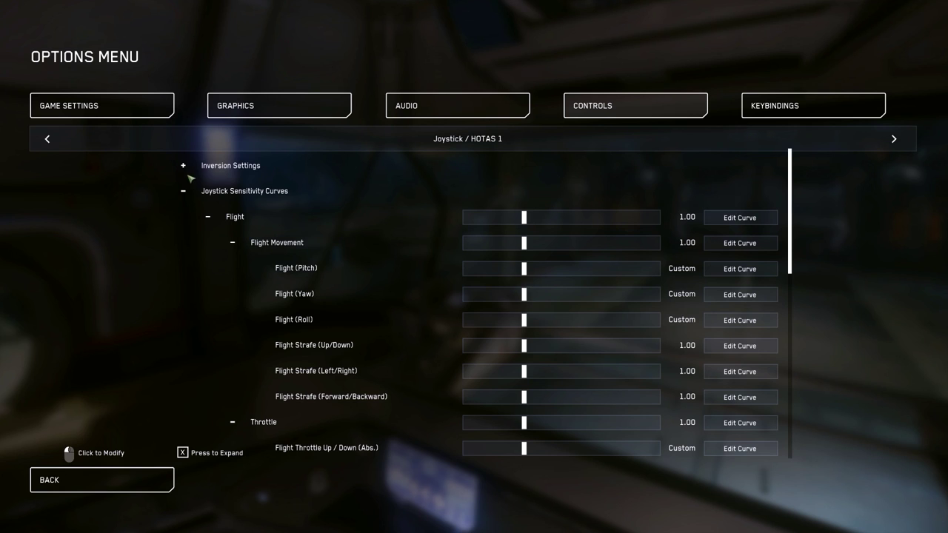
left_click(184, 194)
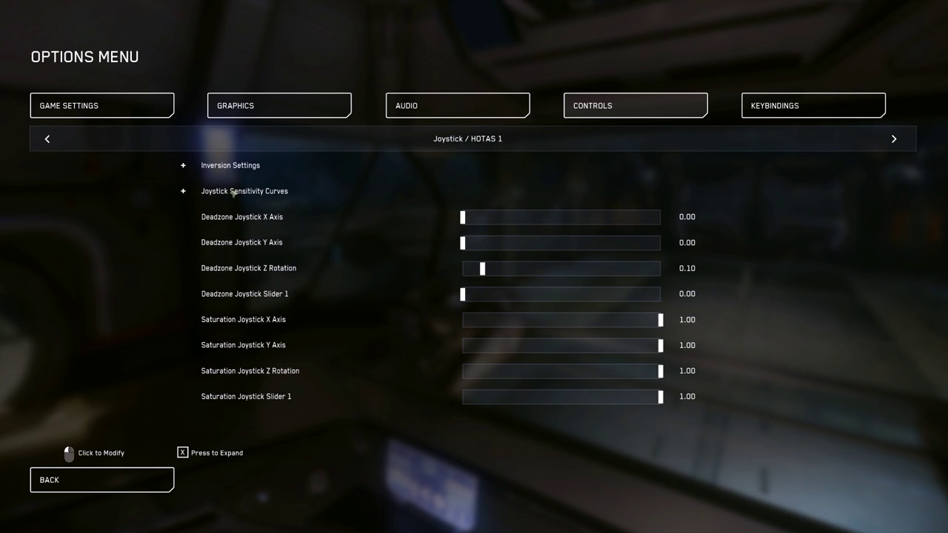